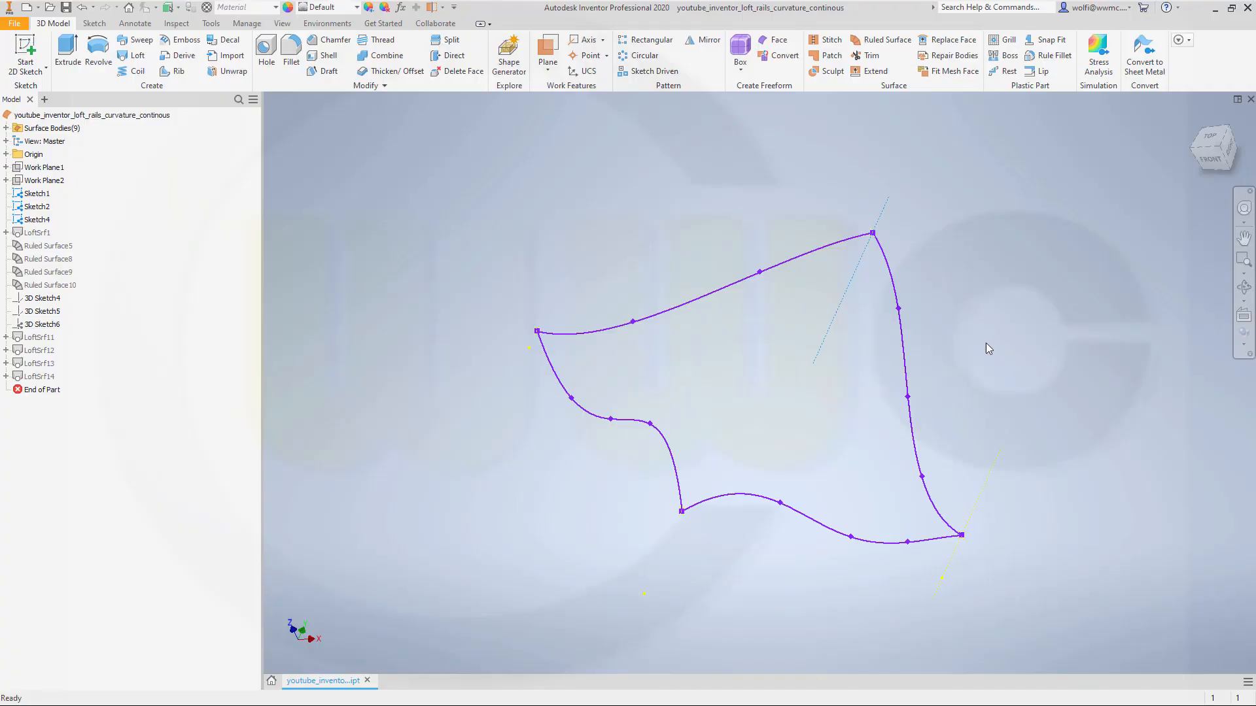
# - Start a loft with the left and right sketch curves (Sketch3, Sketch4) as sections
pyautogui.moveTo(957, 351)
pyautogui.keyDown('shift'); pyautogui.mouseDown(button='middle')
pyautogui.moveTo(939, 325)
pyautogui.moveTo(959, 370)
pyautogui.mouseUp(button='middle'); pyautogui.keyUp('shift')
pyautogui.moveTo(455, 227)
pyautogui.keyDown('shift'); pyautogui.mouseDown(button='middle')
pyautogui.moveTo(482, 294)
pyautogui.moveTo(480, 210)
pyautogui.mouseUp(button='middle'); pyautogui.keyUp('shift')
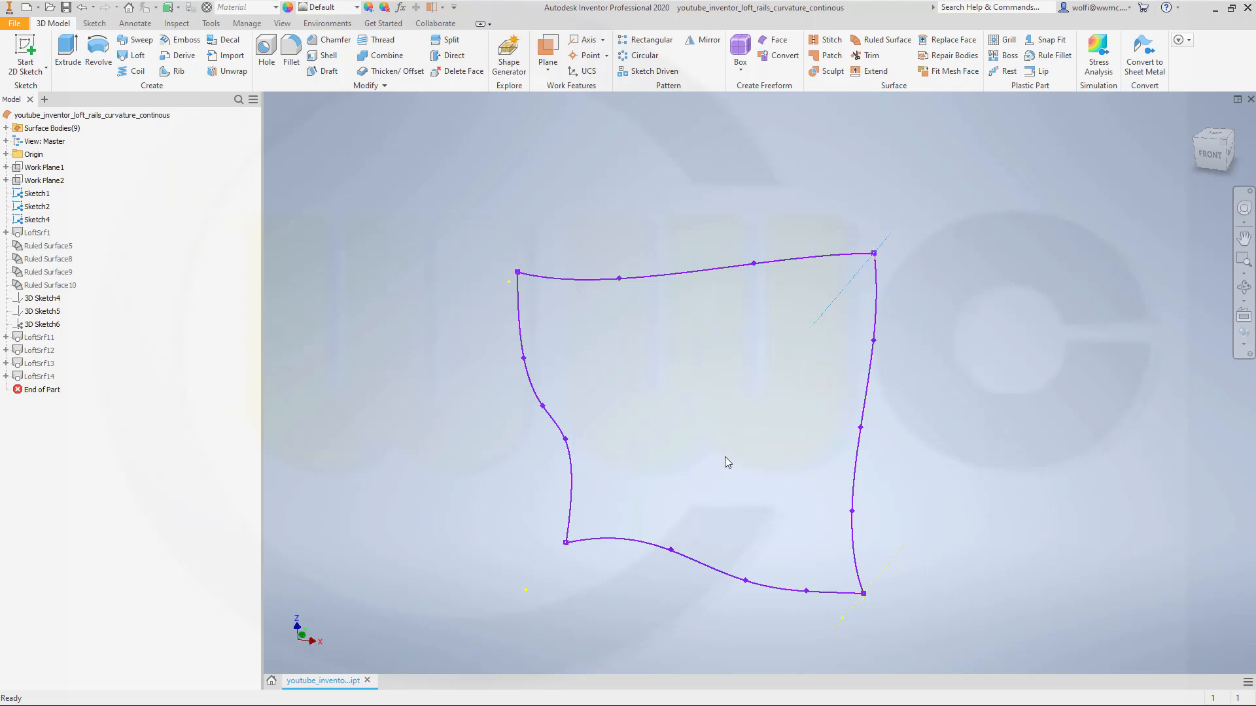
pyautogui.moveTo(977, 481)
pyautogui.keyDown('shift'); pyautogui.mouseDown(button='middle')
pyautogui.moveTo(959, 454)
pyautogui.moveTo(967, 448)
pyautogui.moveTo(975, 471)
pyautogui.moveTo(918, 496)
pyautogui.mouseUp(button='middle'); pyautogui.keyUp('shift')
pyautogui.moveTo(761, 645)
pyautogui.keyDown('shift'); pyautogui.mouseDown(button='middle')
pyautogui.moveTo(813, 633)
pyautogui.moveTo(858, 604)
pyautogui.mouseUp(button='middle'); pyautogui.keyUp('shift')
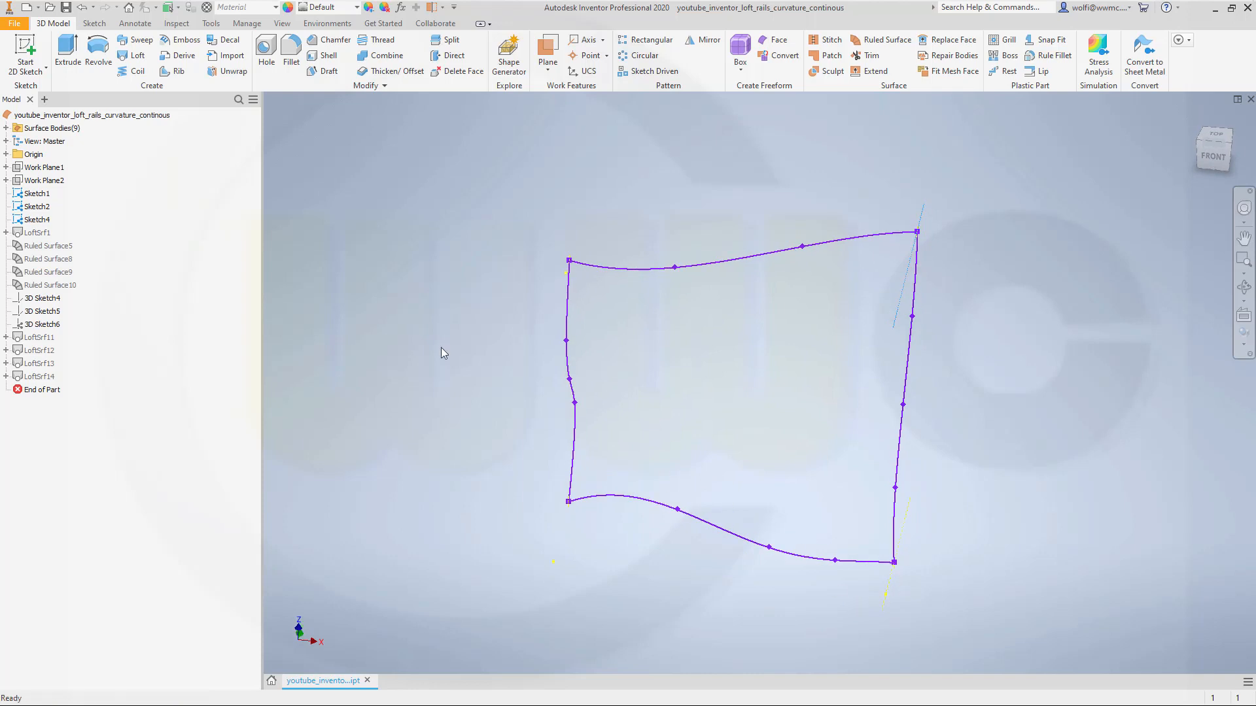
pyautogui.click(135, 59)
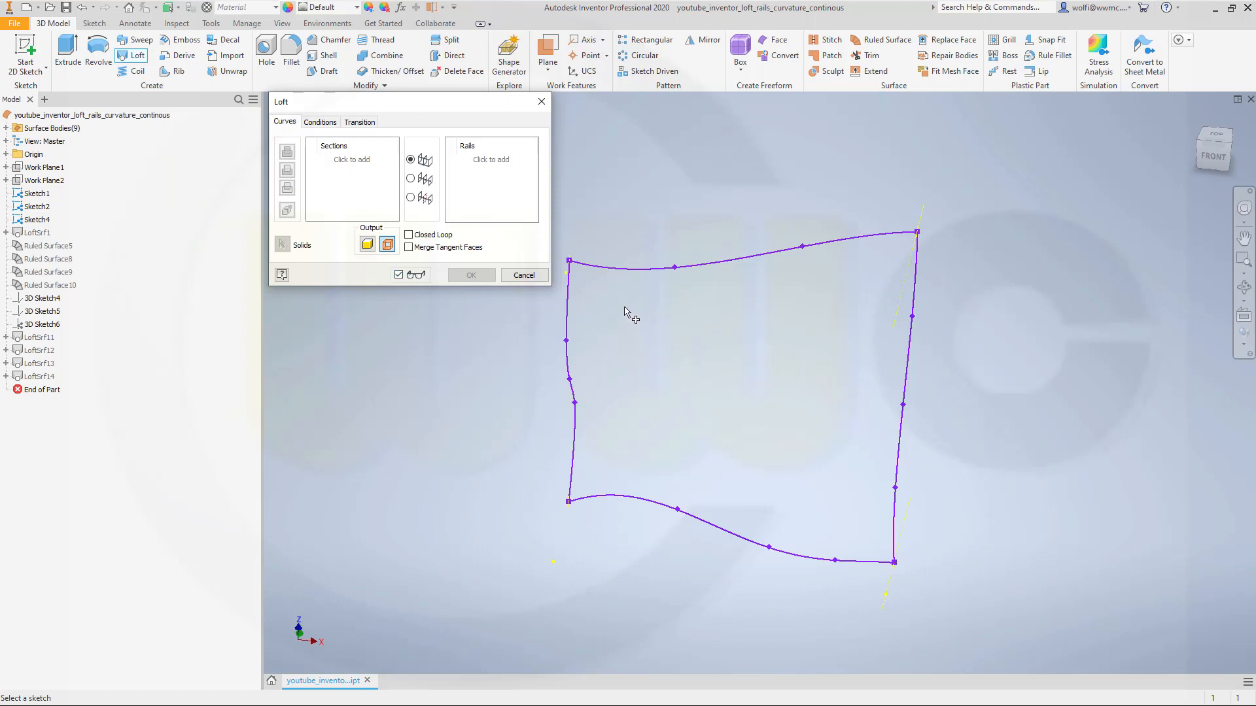
pyautogui.click(569, 293)
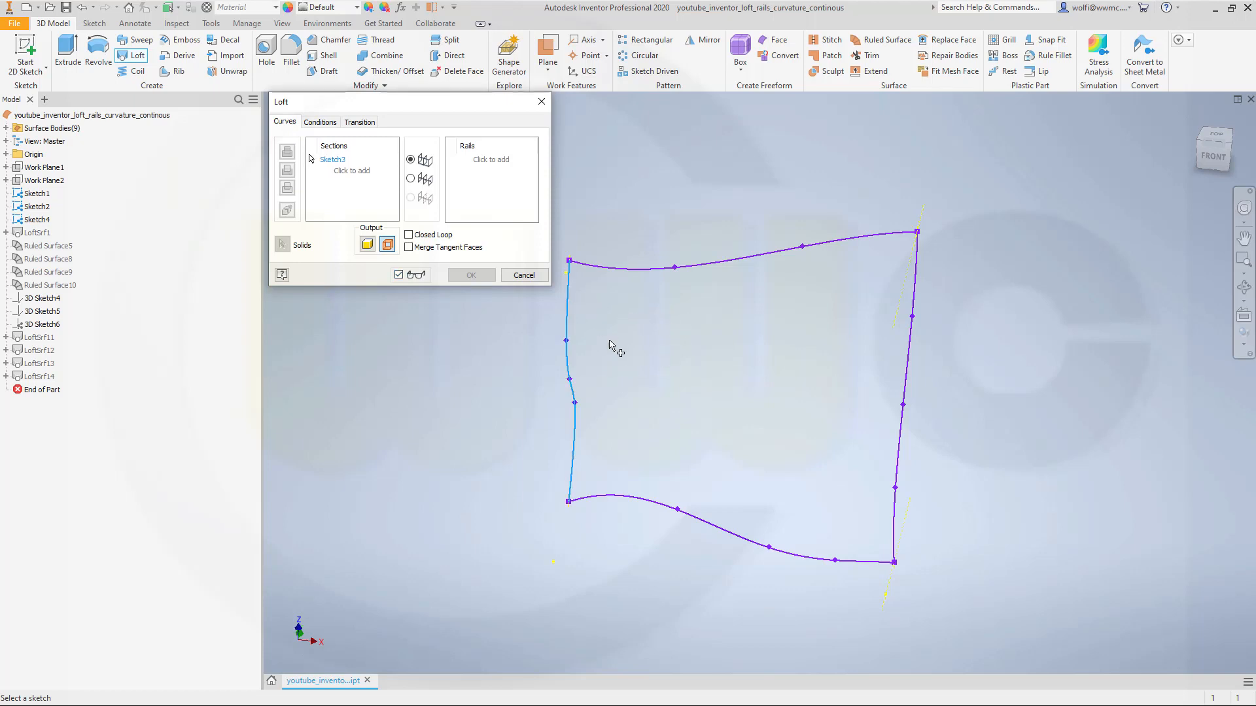
pyautogui.click(917, 279)
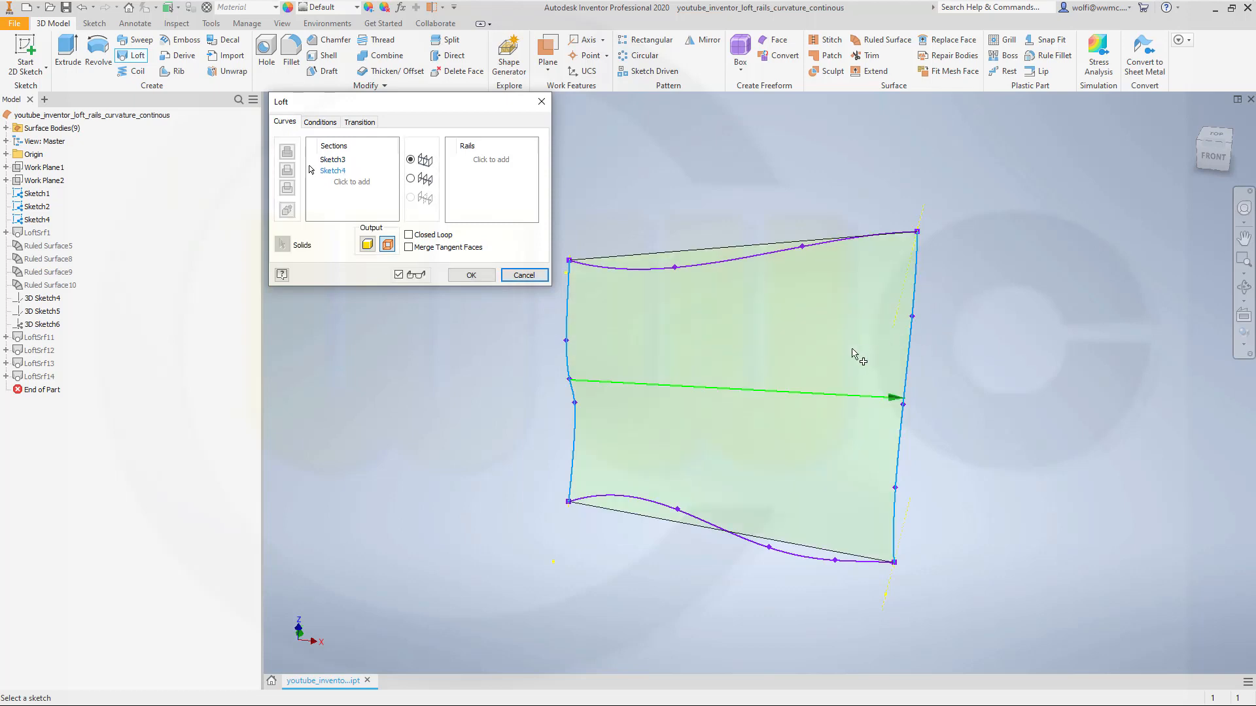
pyautogui.moveTo(482, 412)
pyautogui.keyDown('shift'); pyautogui.mouseDown(button='middle')
pyautogui.moveTo(448, 269)
pyautogui.moveTo(443, 300)
pyautogui.mouseUp(button='middle'); pyautogui.keyUp('shift')
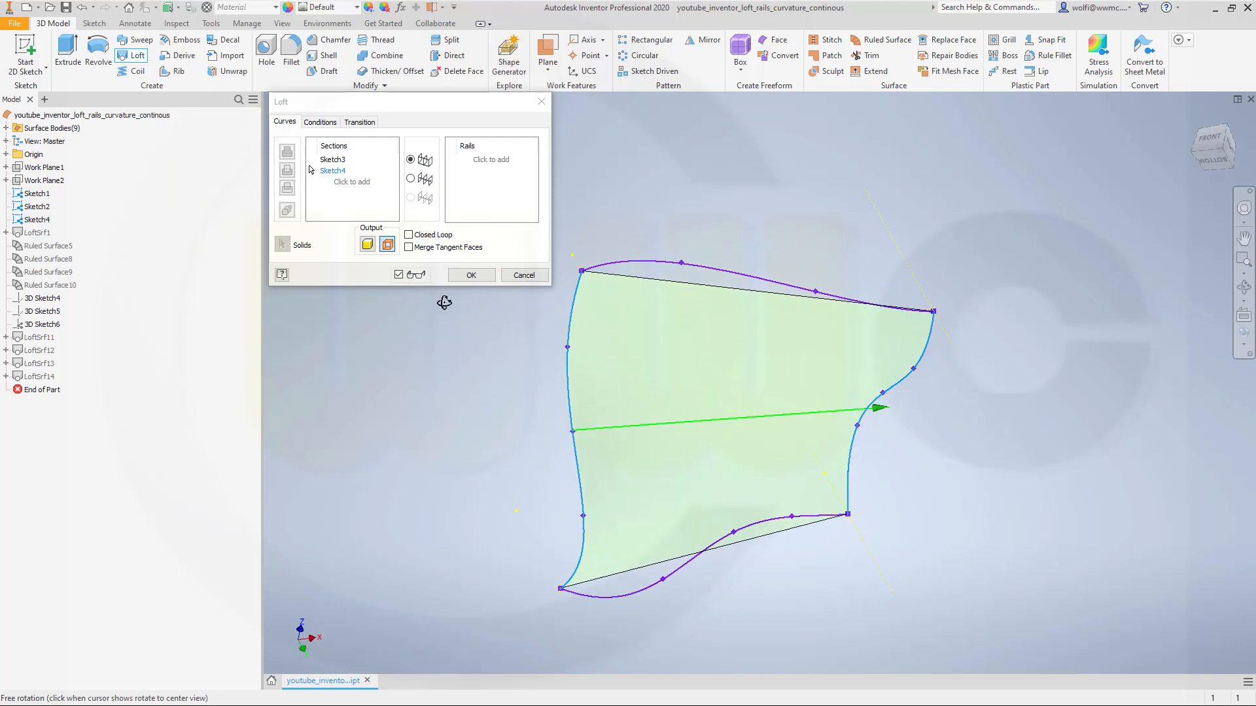
# - Add the top and bottom curves (Sketch2, Sketch1) as rails and create the loft surface
pyautogui.click(481, 162)
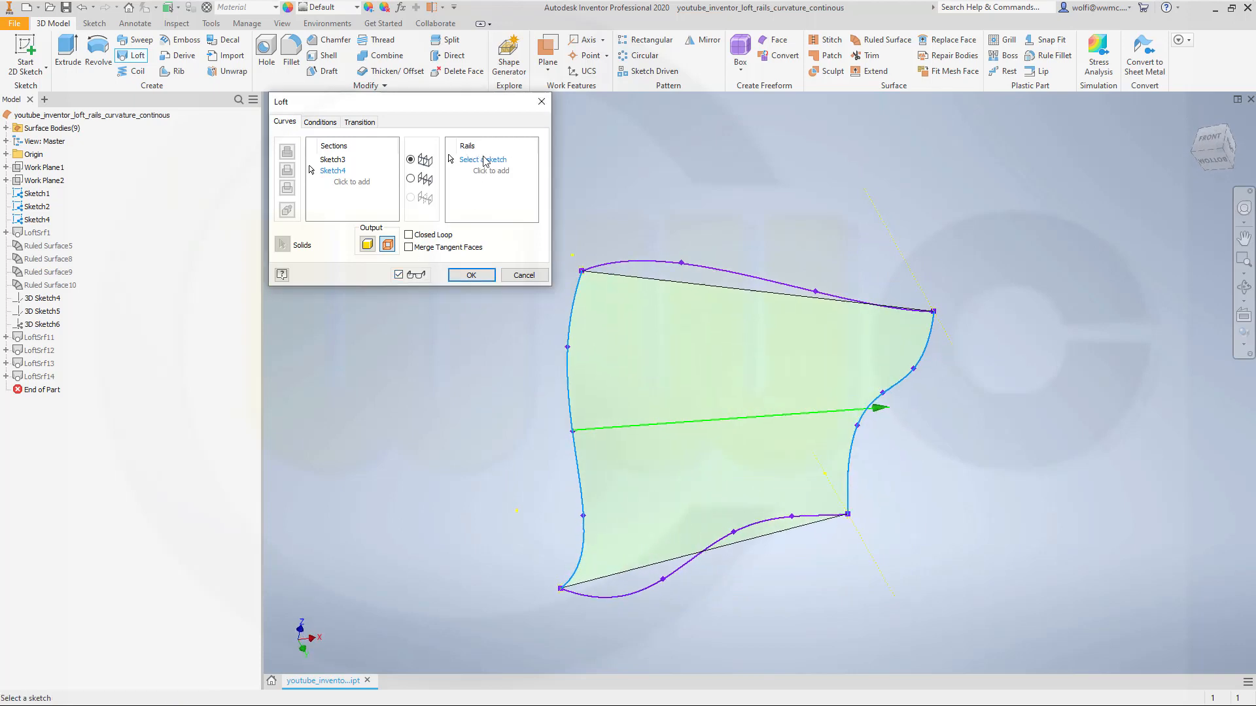
pyautogui.click(688, 268)
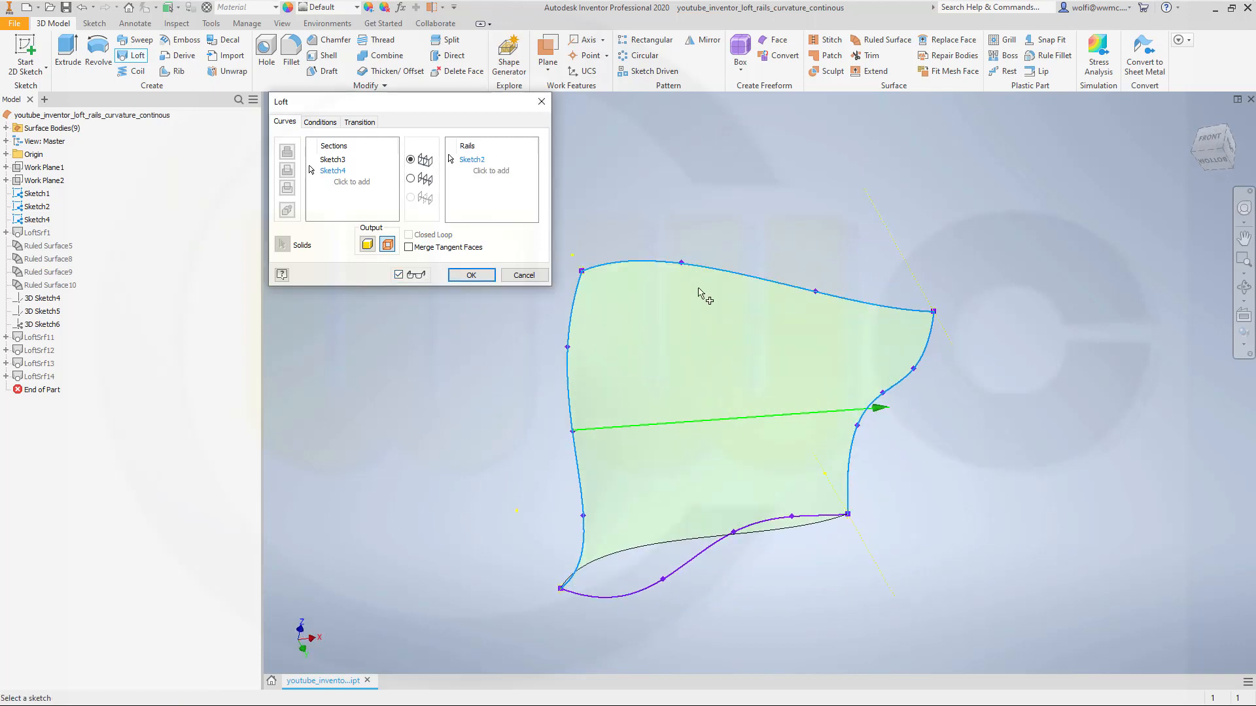
pyautogui.click(677, 571)
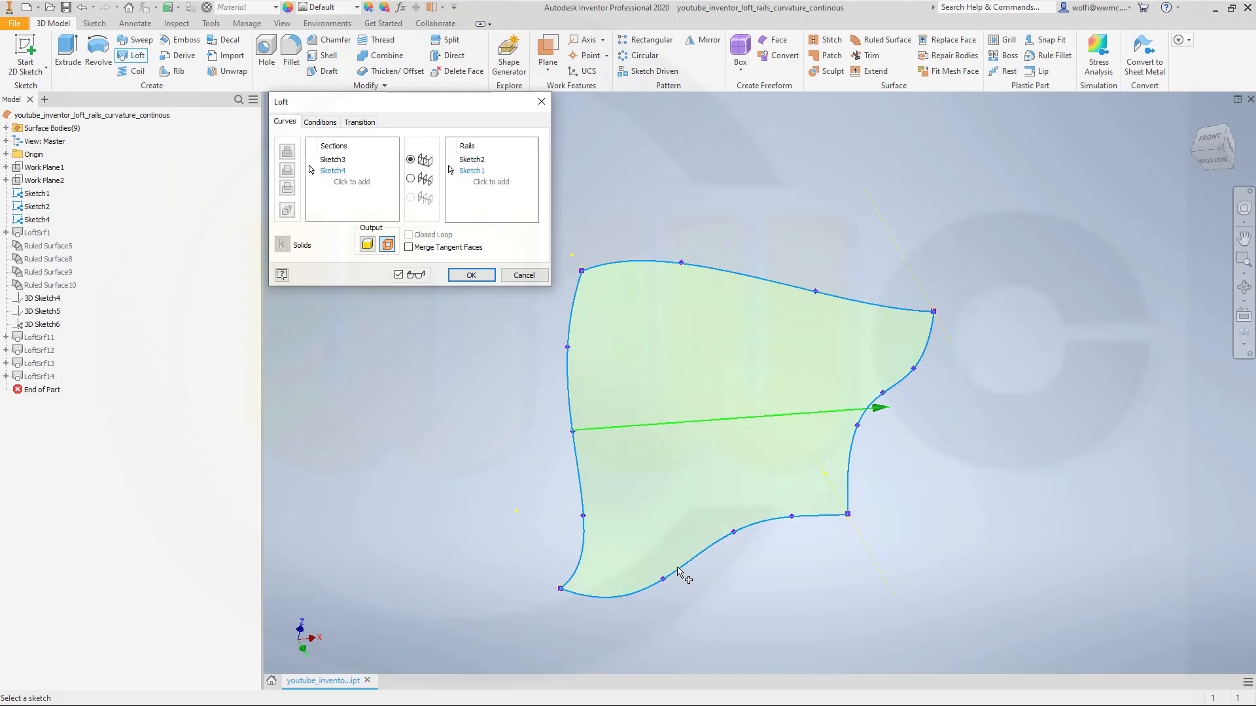
pyautogui.click(471, 276)
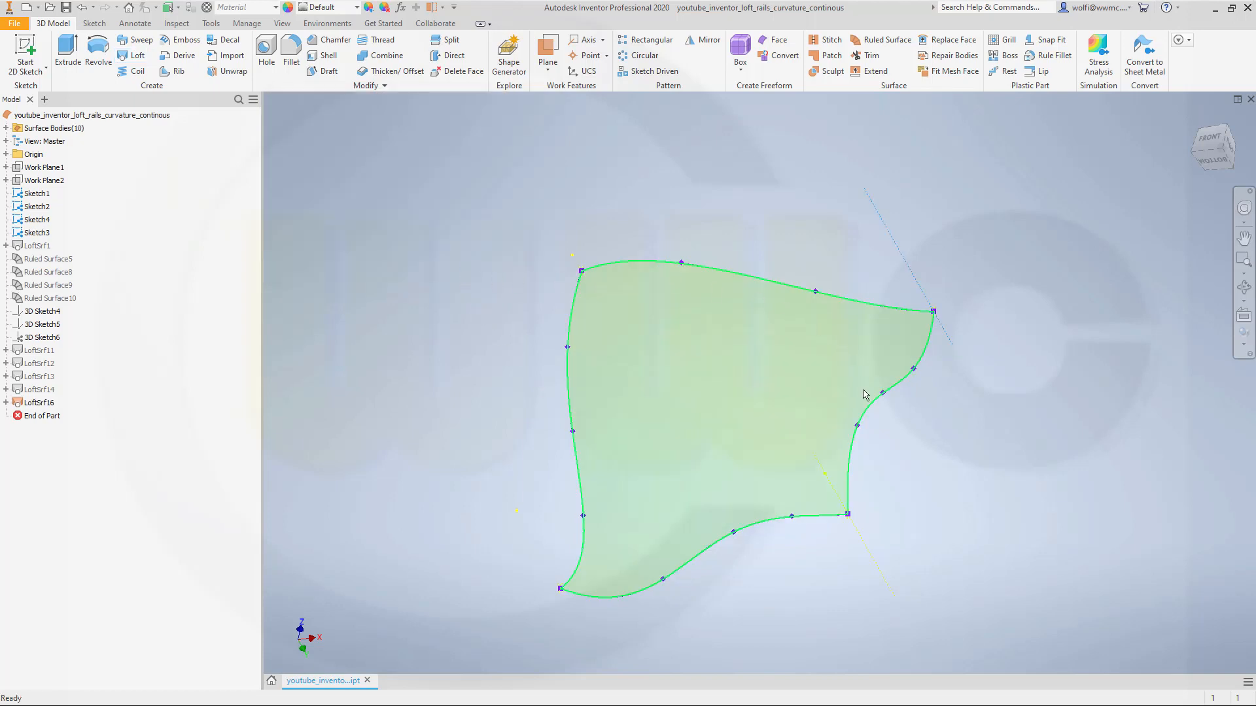
# - Delete the LoftSrf16 surface from the browser, leaving only the four boundary curves
pyautogui.moveTo(825, 335)
pyautogui.keyDown('shift'); pyautogui.mouseDown(button='middle')
pyautogui.moveTo(879, 429)
pyautogui.moveTo(886, 344)
pyautogui.moveTo(853, 373)
pyautogui.moveTo(817, 363)
pyautogui.moveTo(831, 360)
pyautogui.mouseUp(button='middle'); pyautogui.keyUp('shift')
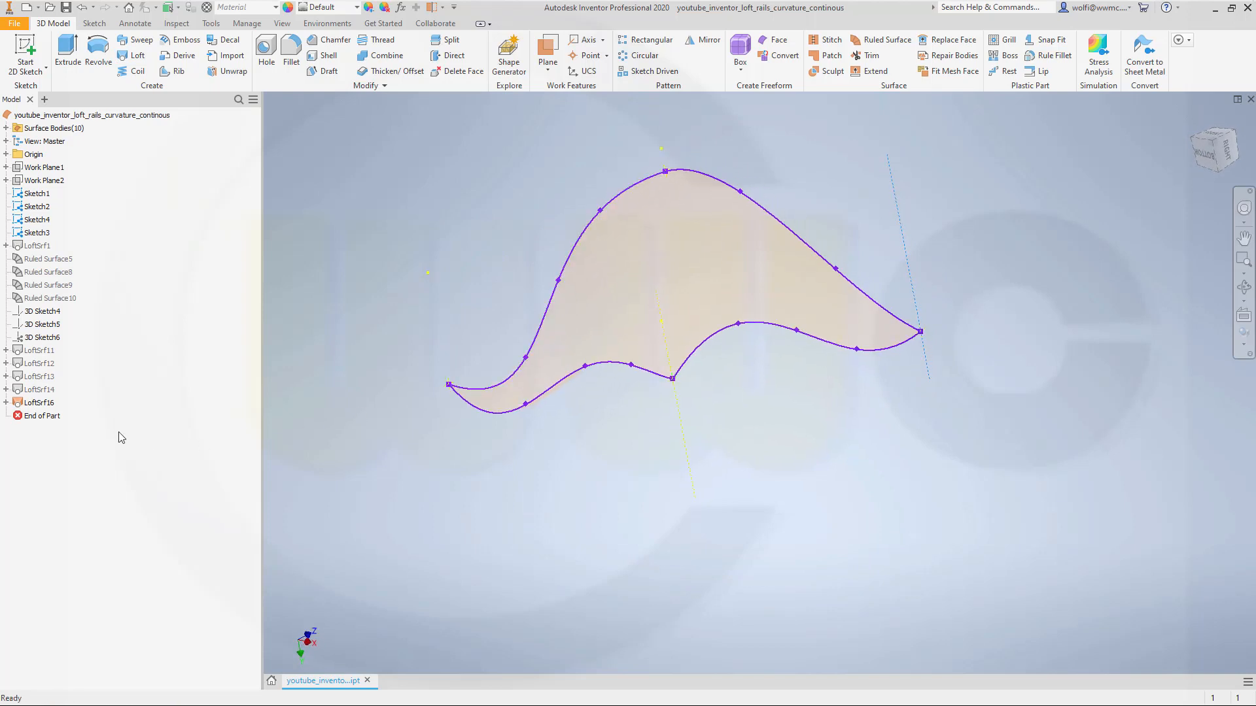
pyautogui.rightClick(47, 402)
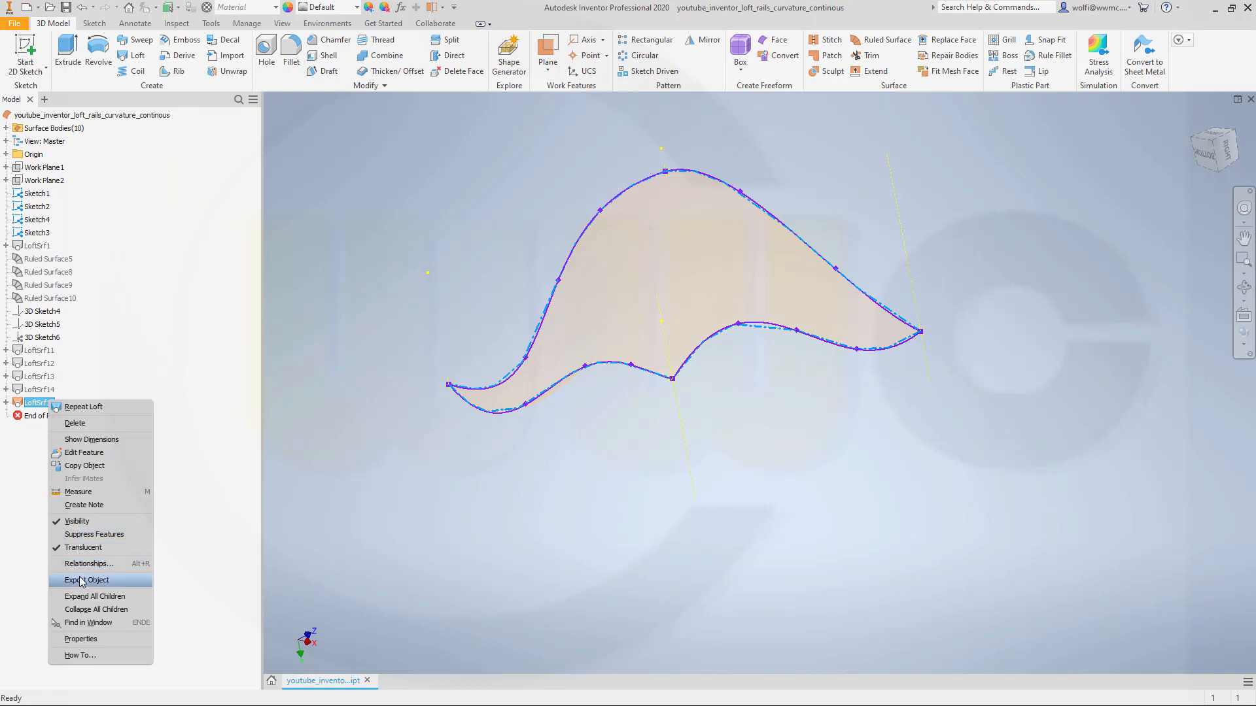
pyautogui.click(105, 424)
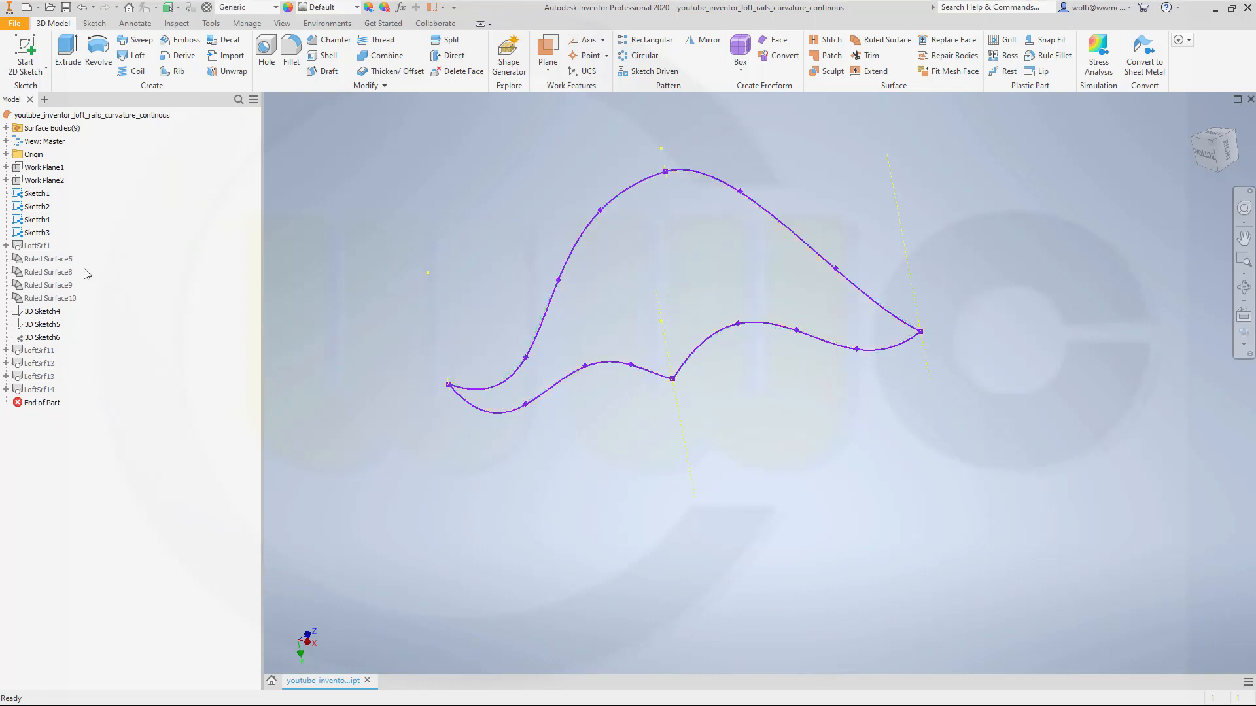
# - Hide Sketch1–4 by turning off their Visibility
pyautogui.click(37, 193)
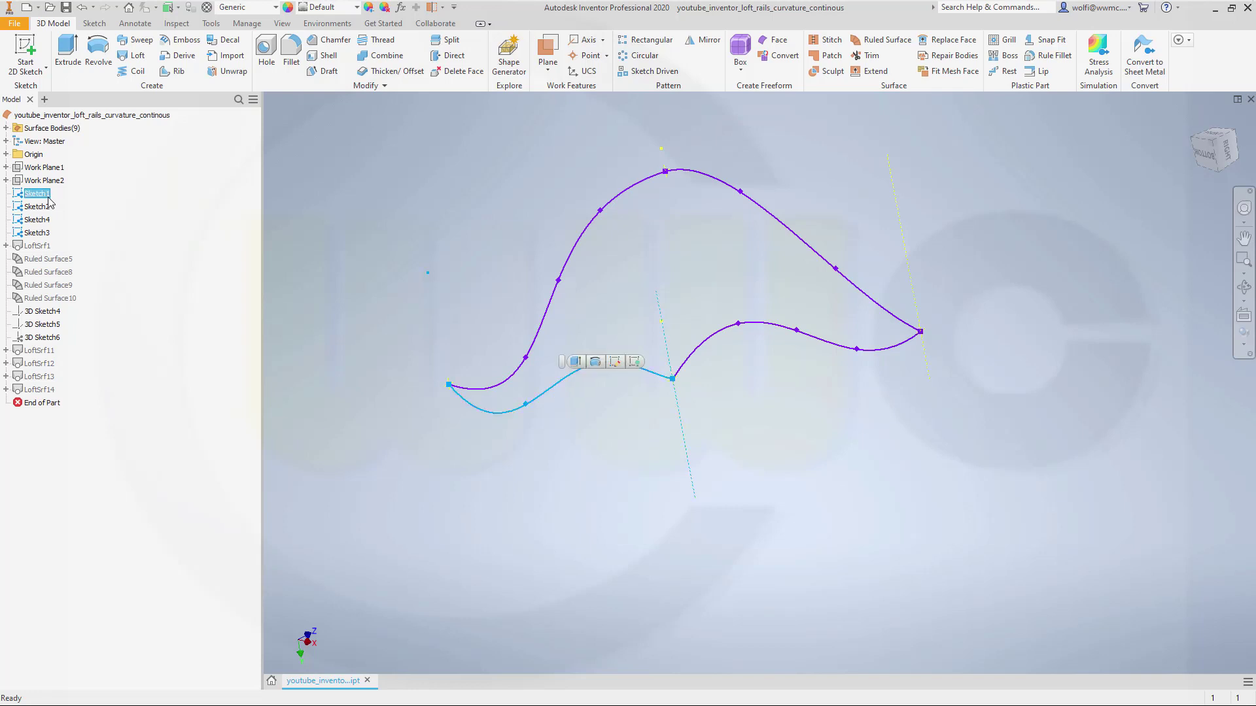
pyautogui.keyDown('shift'); pyautogui.click(42, 233); pyautogui.keyUp('shift')
pyautogui.rightClick(43, 237)
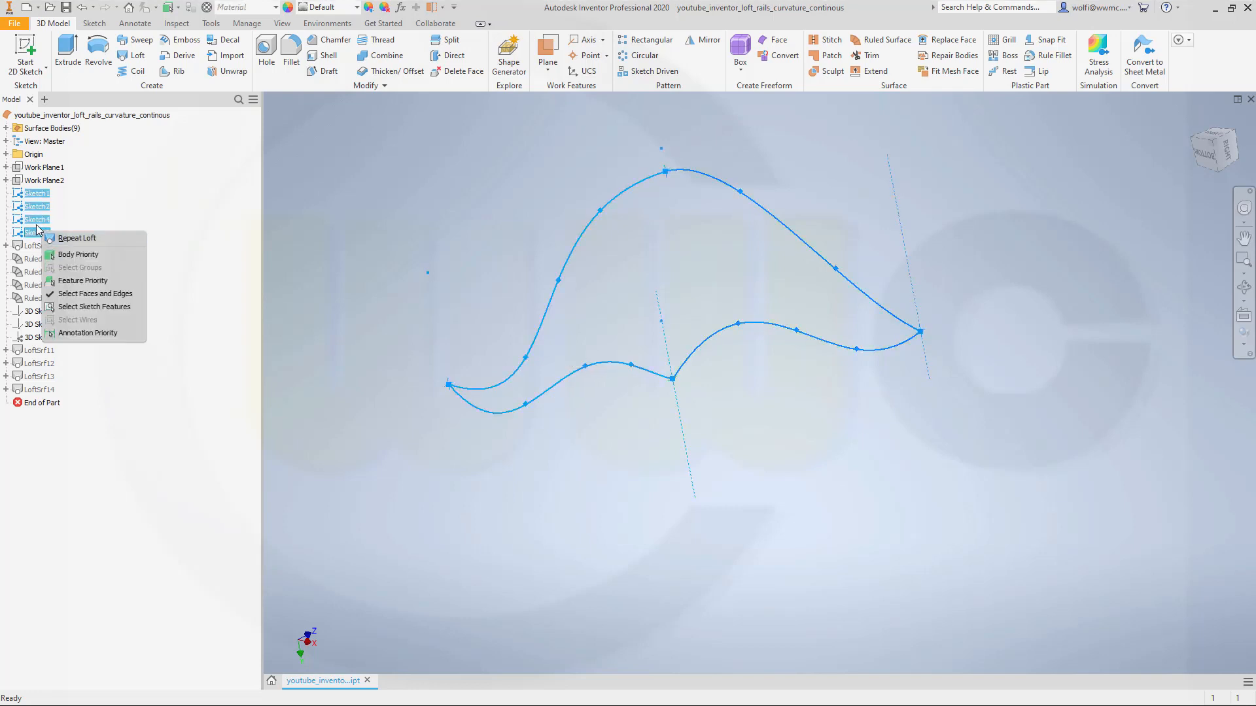
pyautogui.press('Escape')
pyautogui.rightClick(36, 218)
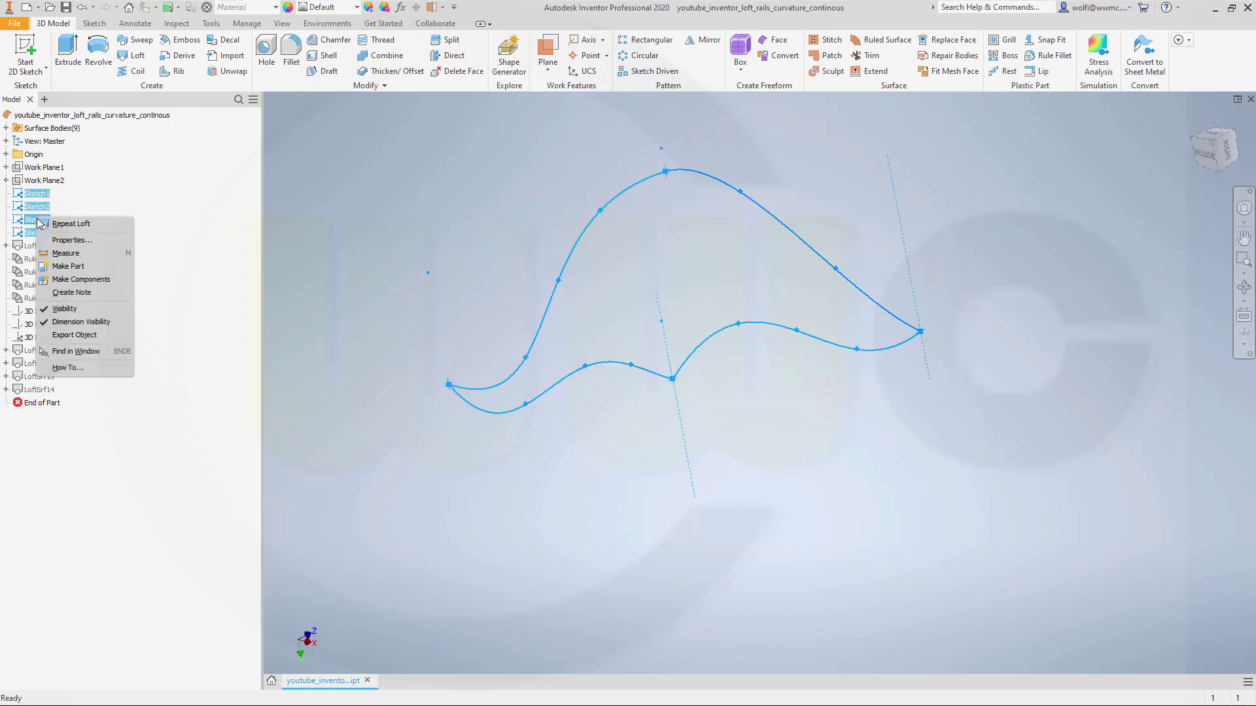
pyautogui.click(68, 310)
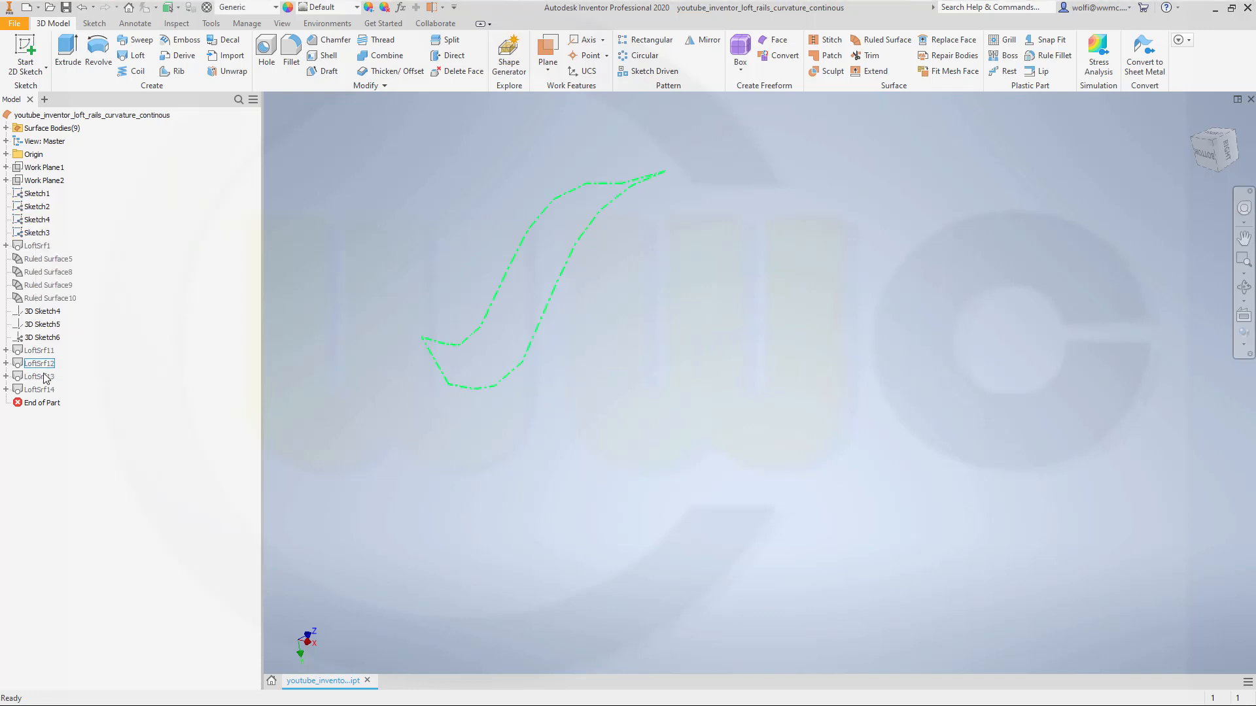
# - Make the four strip surfaces LoftSrf11–14 visible
pyautogui.keyDown('shift'); pyautogui.click(42, 395); pyautogui.keyUp('shift')
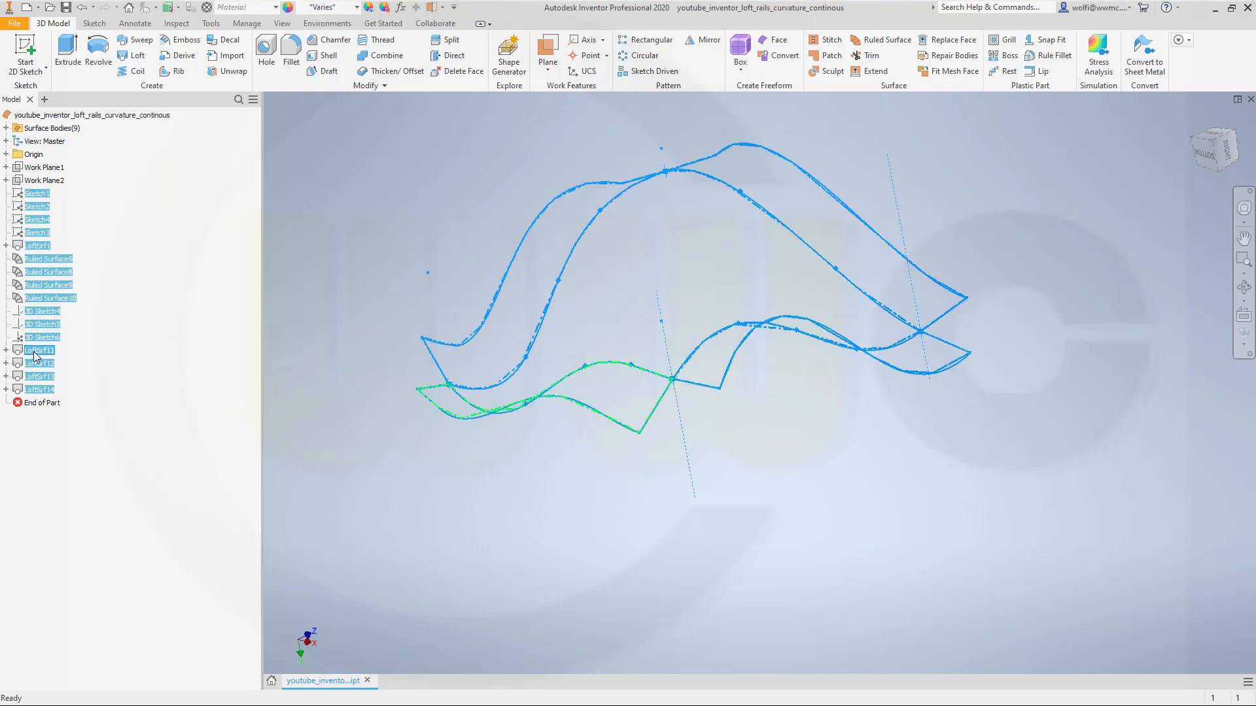
pyautogui.click(81, 383)
pyautogui.click(40, 351)
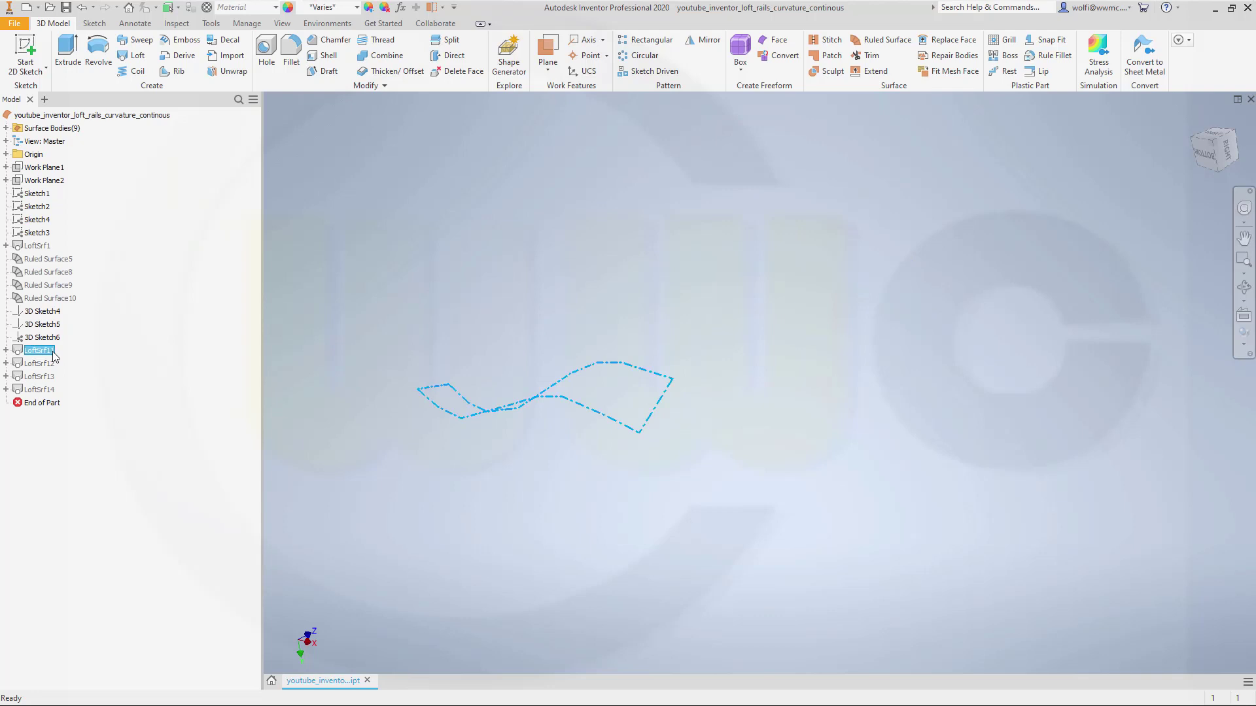
pyautogui.keyDown('shift'); pyautogui.click(39, 390); pyautogui.keyUp('shift')
pyautogui.rightClick(47, 390)
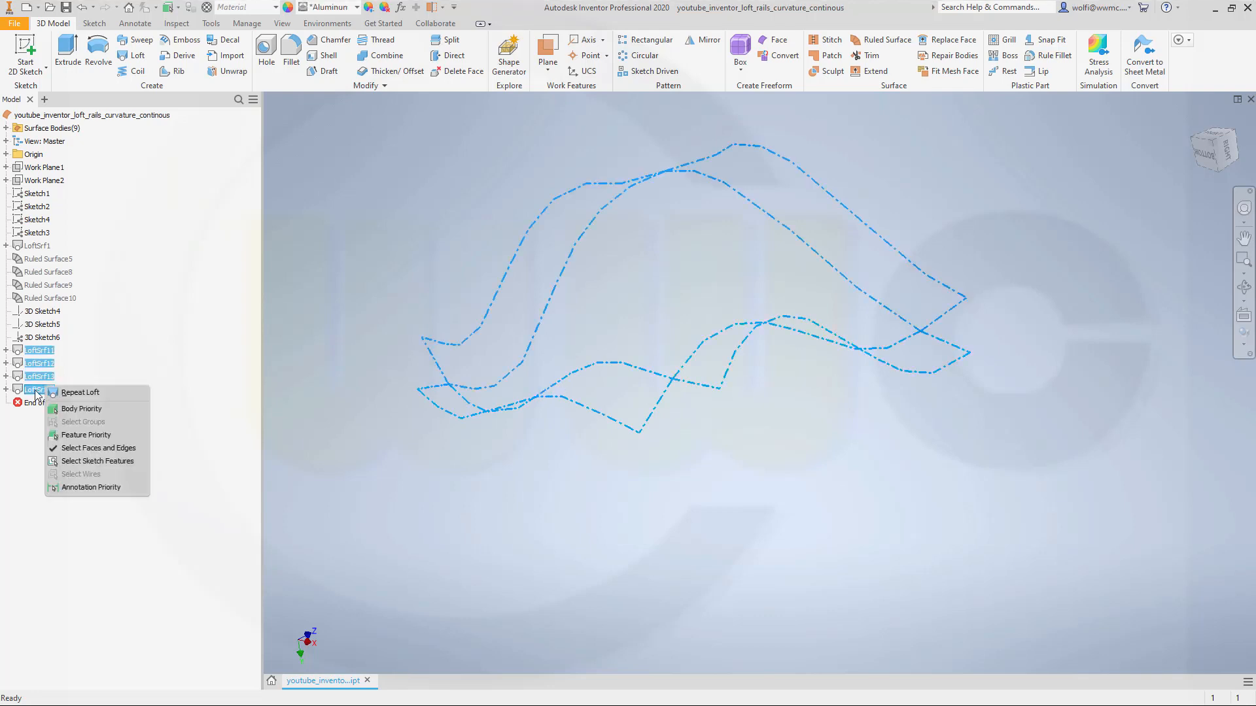
pyautogui.rightClick(36, 392)
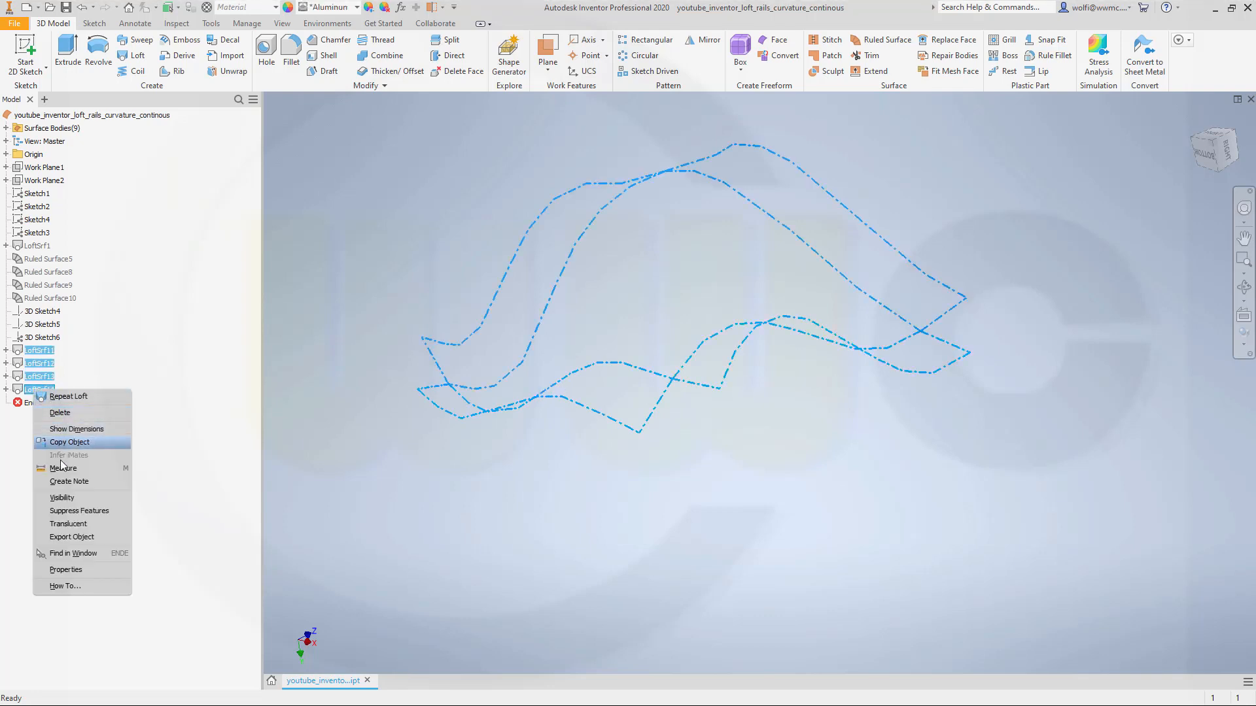
pyautogui.click(64, 498)
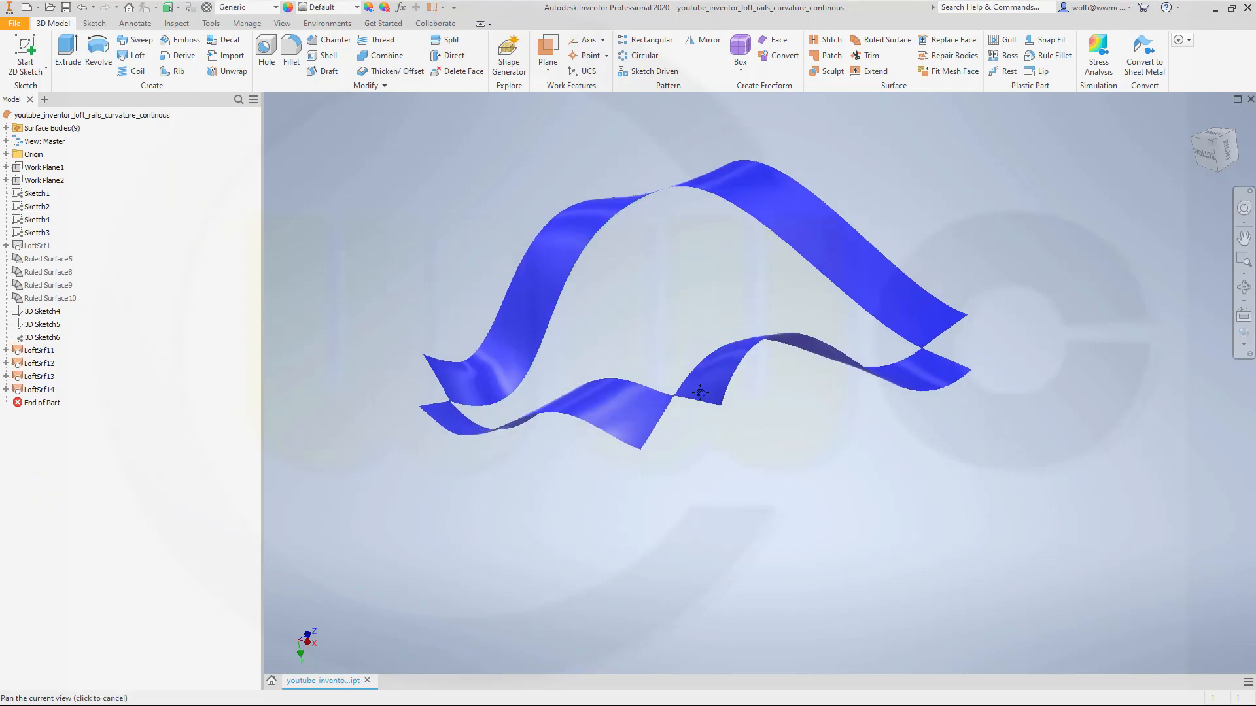
# - Orbit around the four blue strips and start a new surface loft
pyautogui.moveTo(700, 392)
pyautogui.keyDown('shift'); pyautogui.mouseDown(button='middle')
pyautogui.moveTo(715, 337)
pyautogui.moveTo(755, 403)
pyautogui.mouseUp(button='middle'); pyautogui.keyUp('shift')
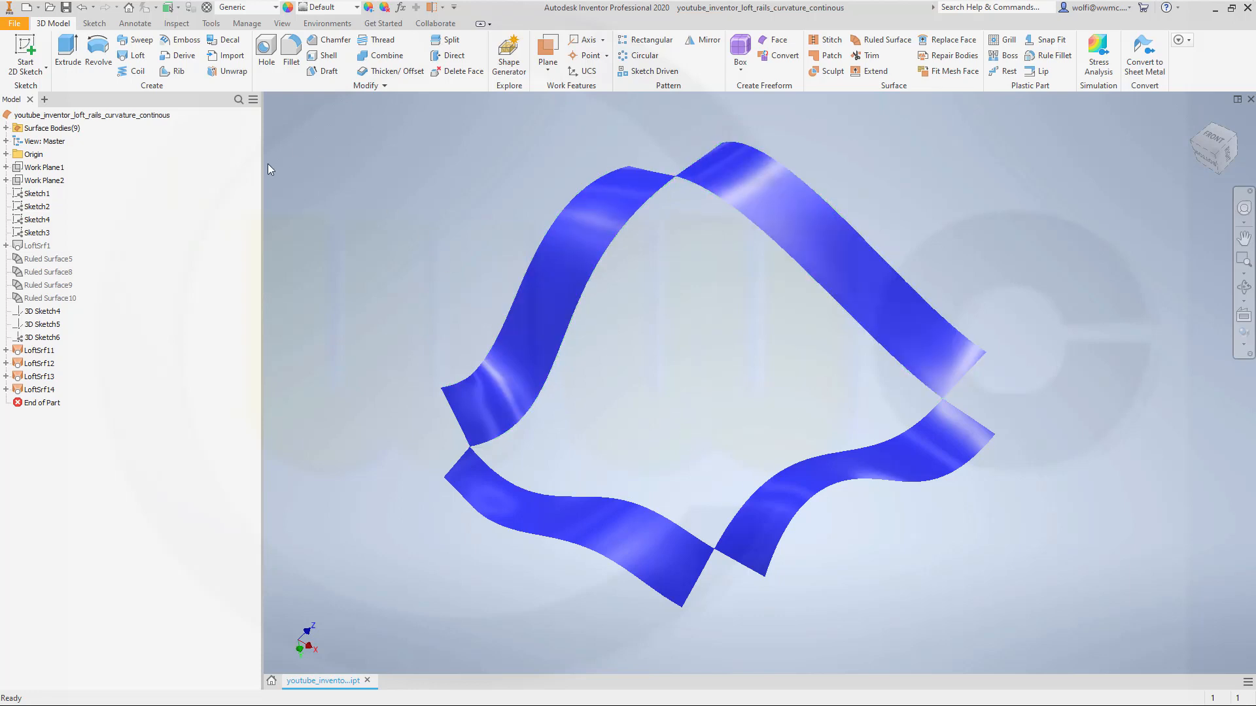
pyautogui.click(135, 55)
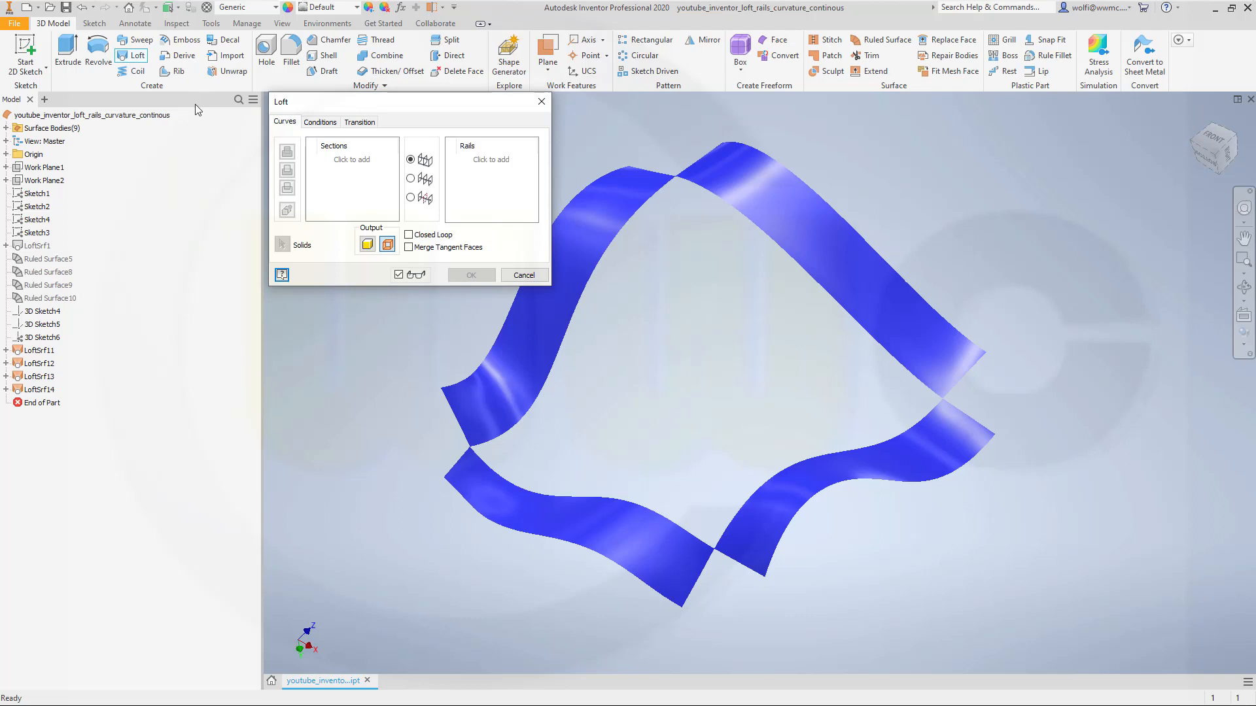
# - Loft a patch between the inner edges of the left and right strips, creating LoftSrf17
pyautogui.click(595, 279)
pyautogui.click(349, 173)
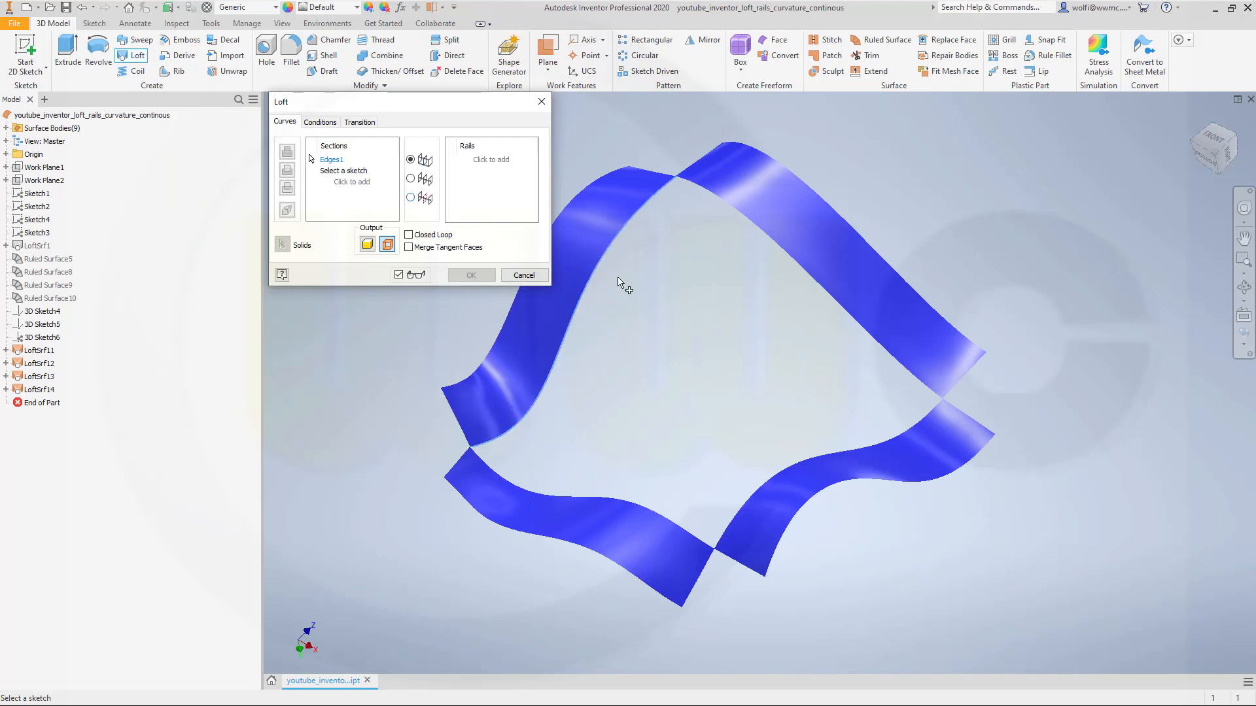
pyautogui.click(840, 451)
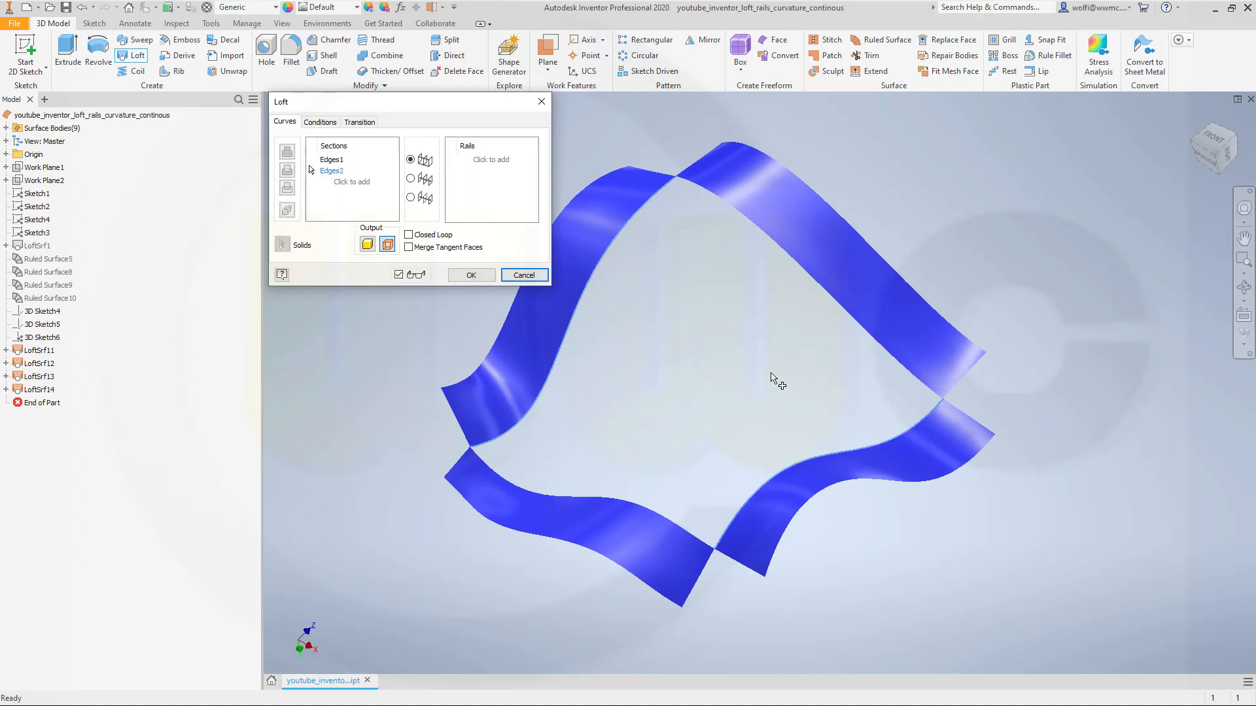
pyautogui.moveTo(681, 403)
pyautogui.keyDown('shift'); pyautogui.mouseDown(button='middle')
pyautogui.moveTo(735, 423)
pyautogui.moveTo(713, 377)
pyautogui.moveTo(729, 367)
pyautogui.moveTo(735, 401)
pyautogui.mouseUp(button='middle'); pyautogui.keyUp('shift')
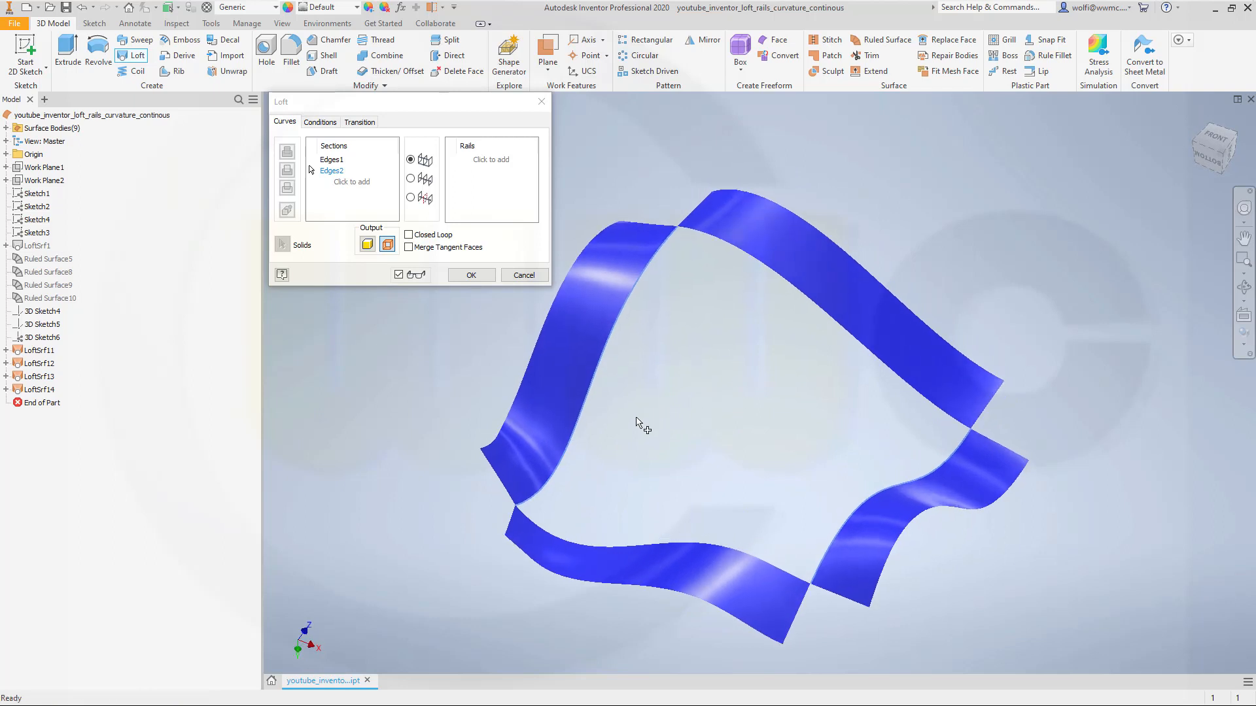
pyautogui.click(469, 276)
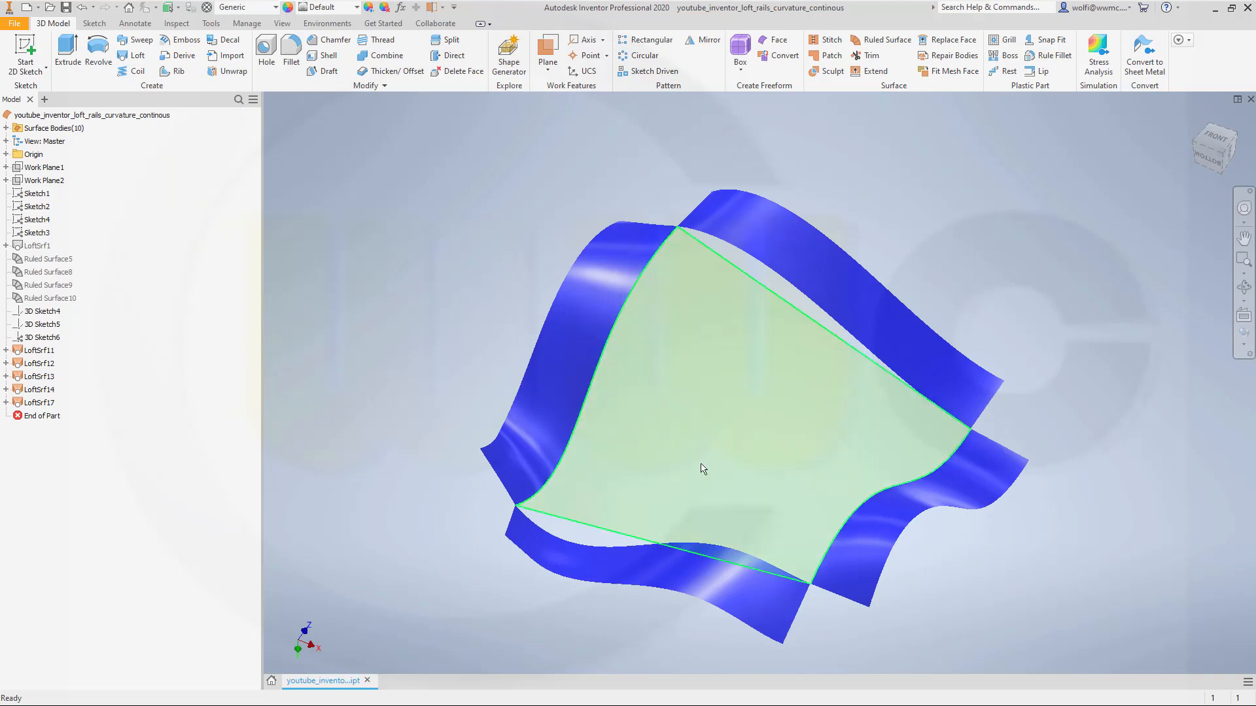
# - Turn off Translucent on LoftSrf17 so the patch shows as a solid yellow surface
pyautogui.rightClick(46, 407)
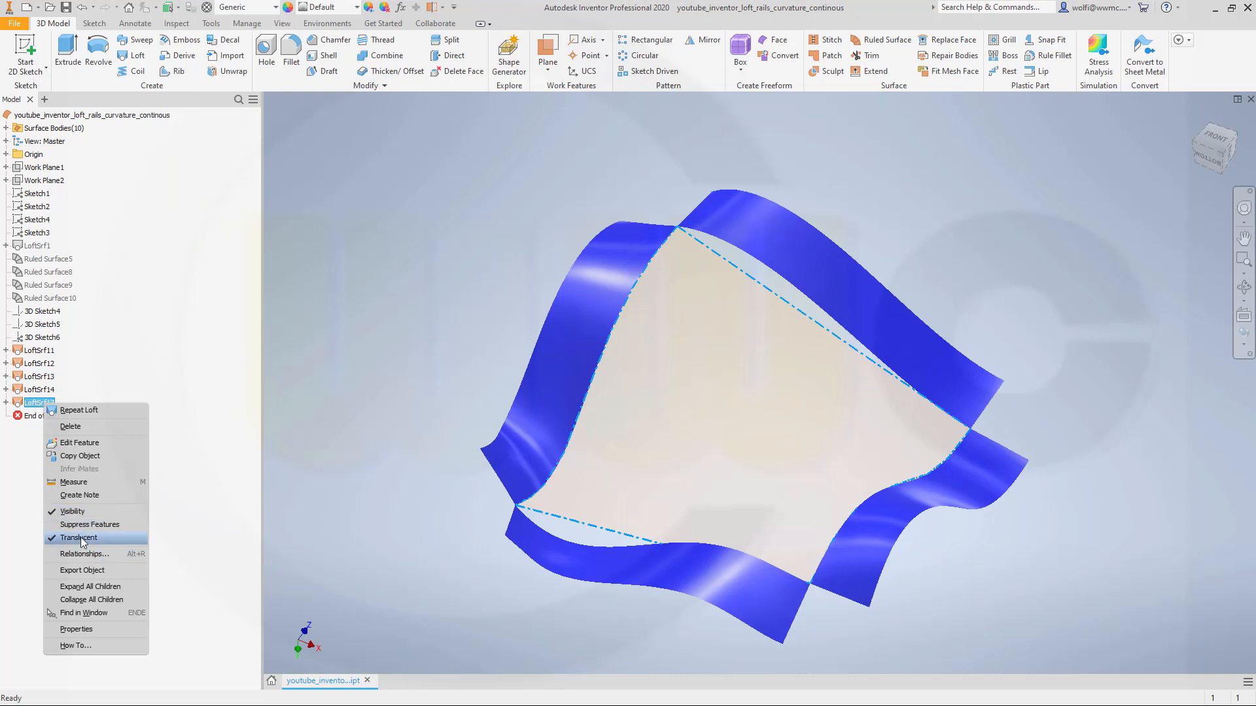
pyautogui.click(81, 538)
pyautogui.moveTo(573, 369)
pyautogui.keyDown('shift'); pyautogui.mouseDown(button='middle')
pyautogui.moveTo(624, 410)
pyautogui.moveTo(620, 401)
pyautogui.mouseUp(button='middle'); pyautogui.keyUp('shift')
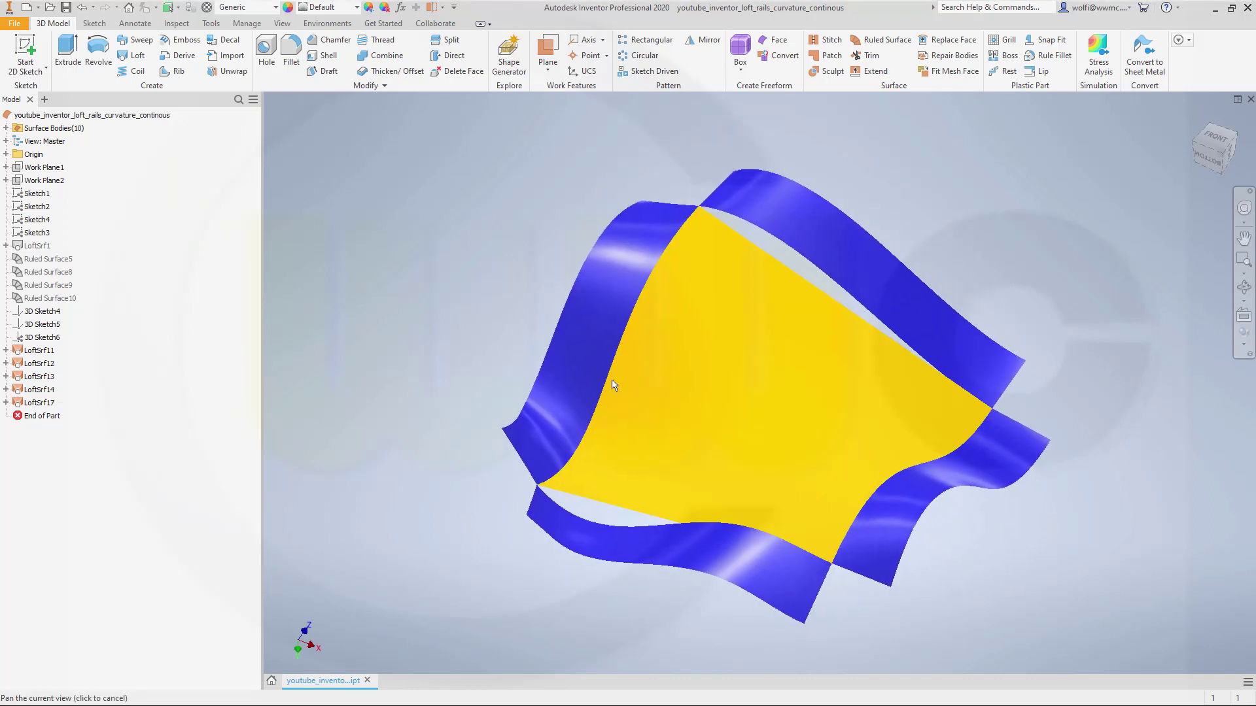
# - Edit LoftSrf17 and set both section edges (Edges27, Edges28) to Smooth (G2) Condition
pyautogui.doubleClick(45, 404)
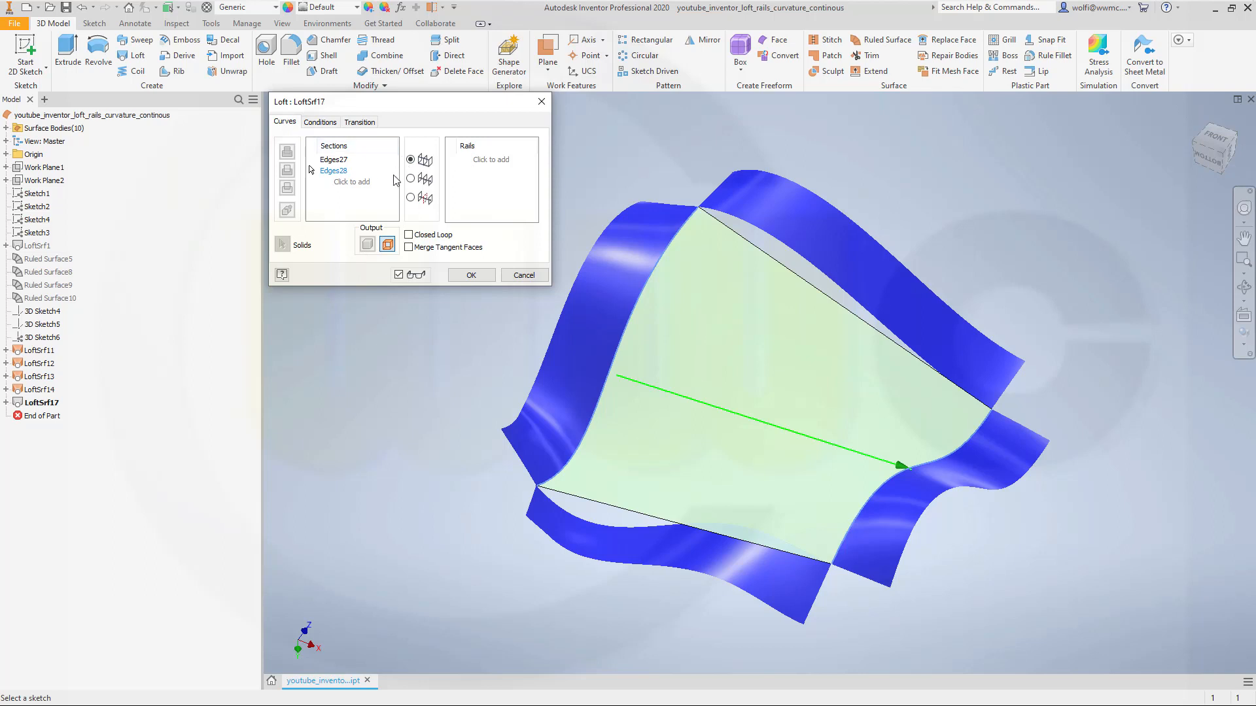
pyautogui.click(321, 122)
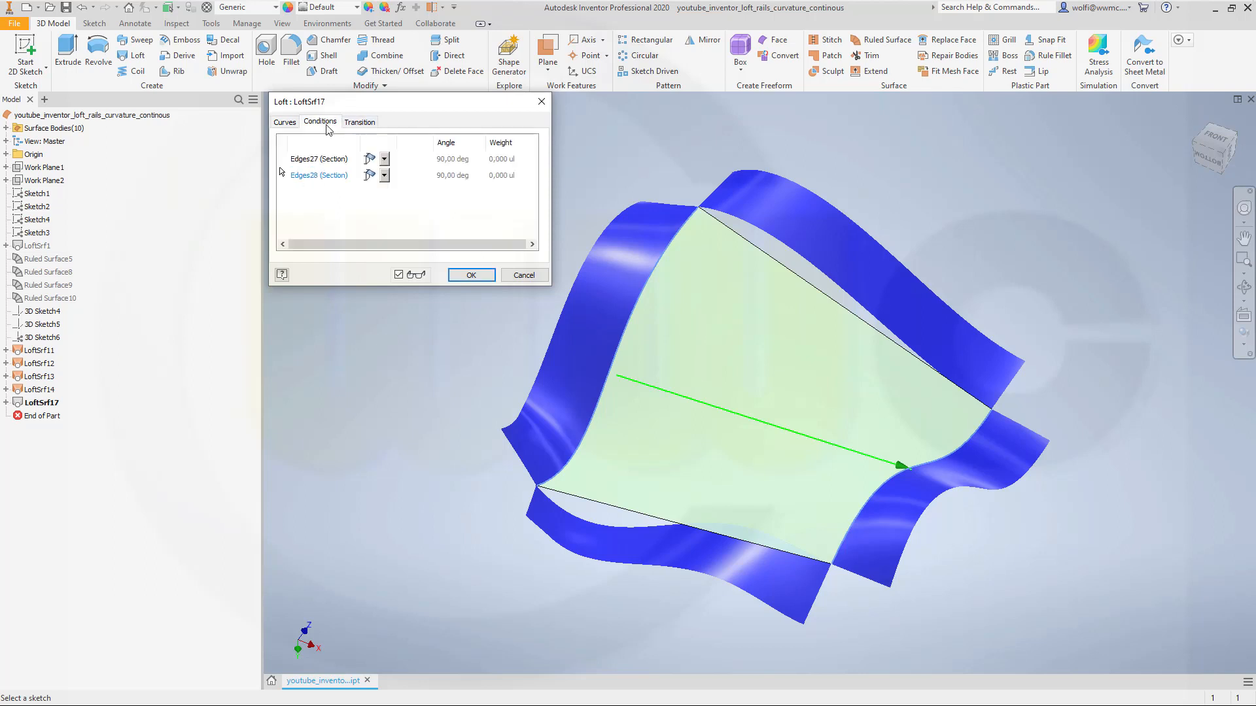
pyautogui.click(388, 159)
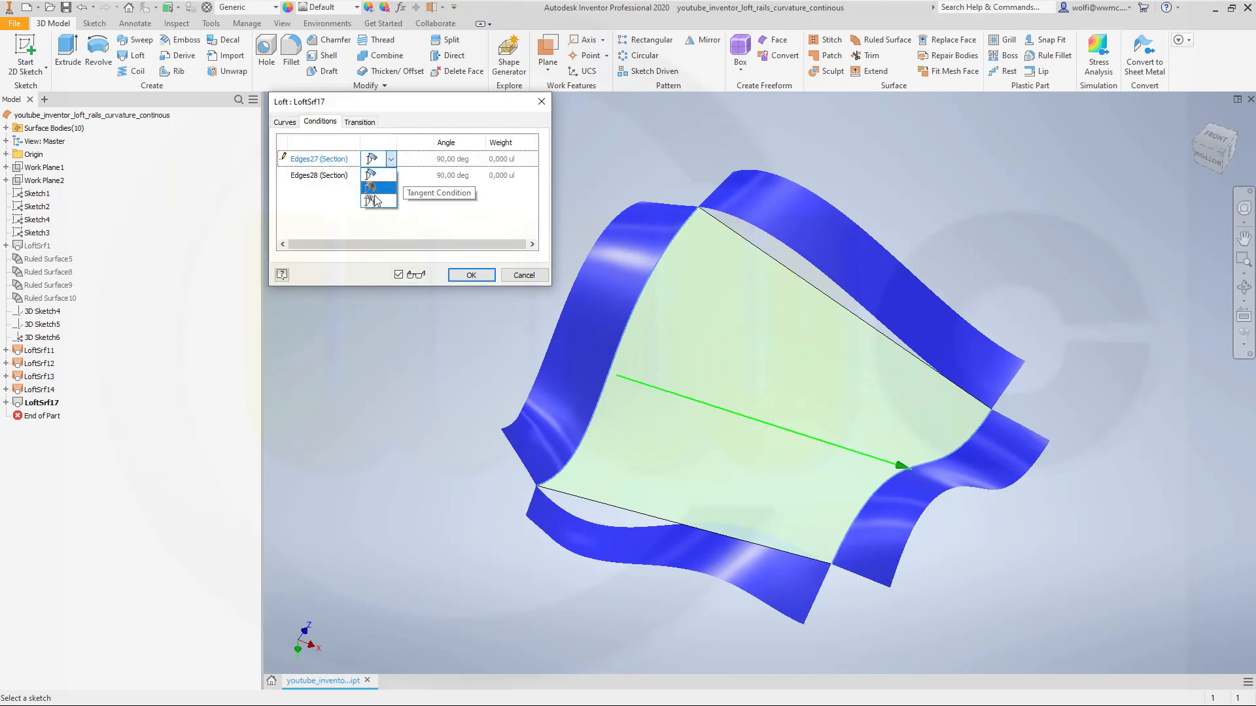
pyautogui.click(373, 203)
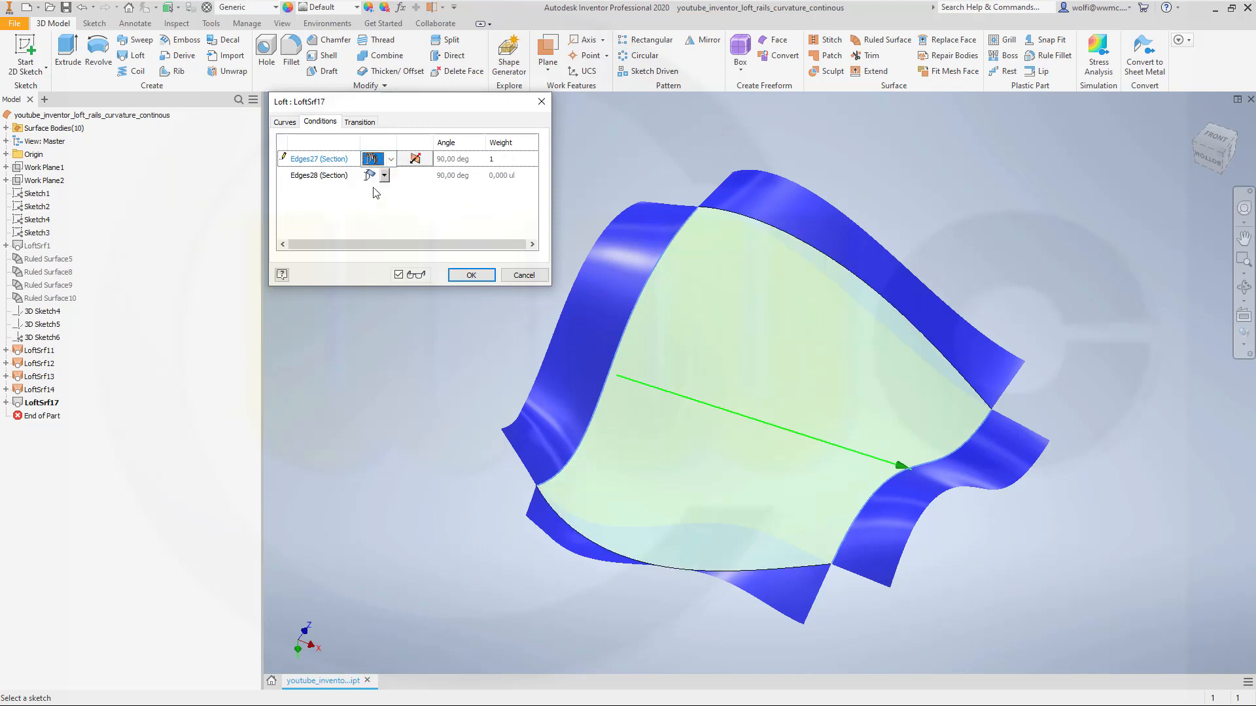
pyautogui.click(385, 174)
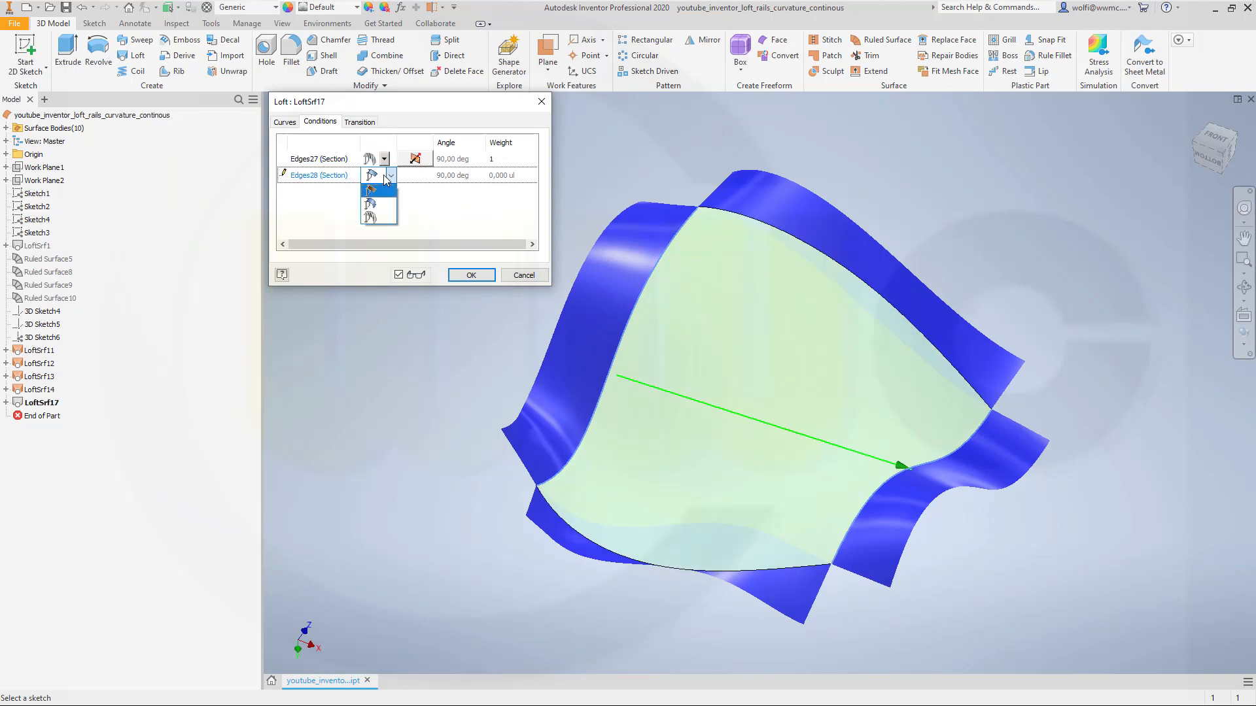
pyautogui.click(374, 217)
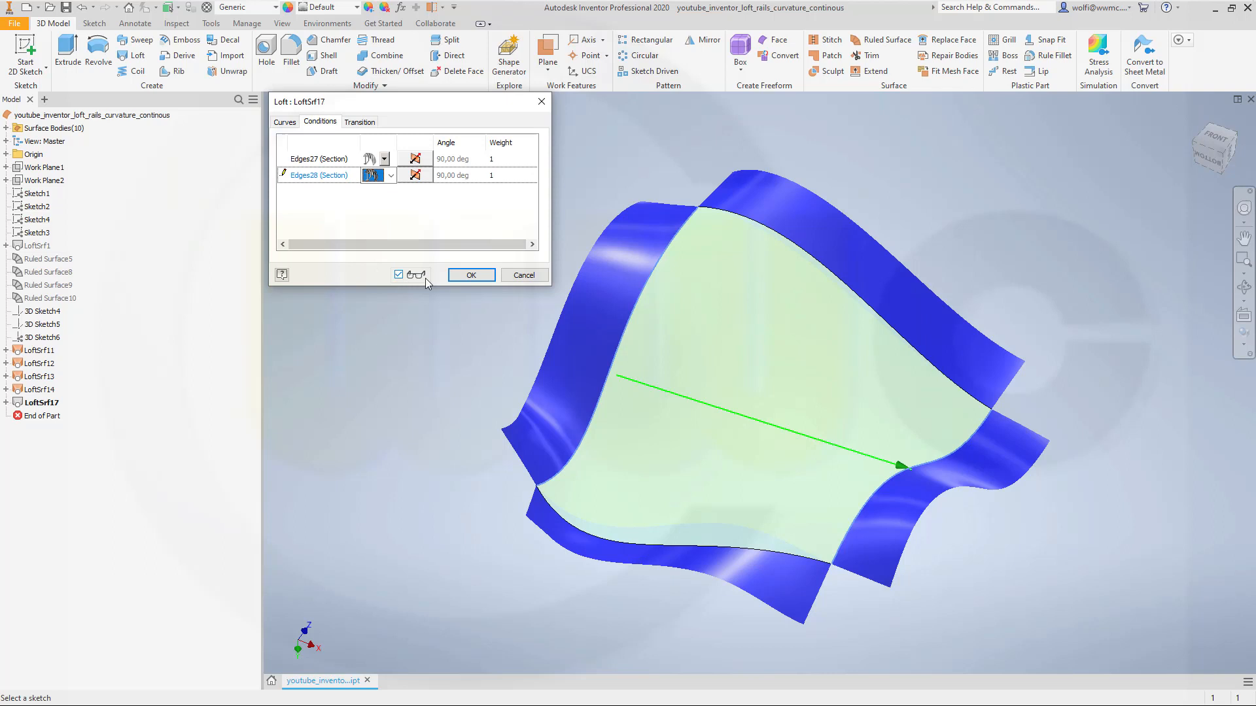
pyautogui.click(471, 274)
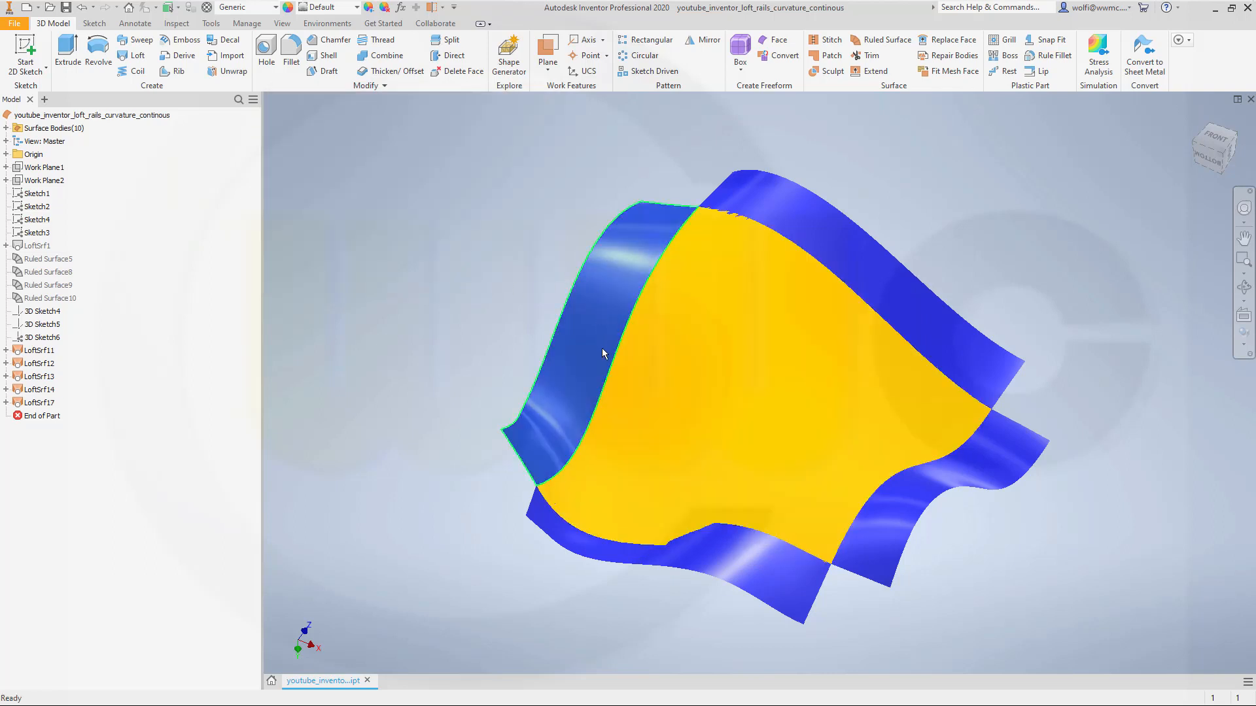
pyautogui.keyDown('shift'); pyautogui.moveTo(610, 339); pyautogui.dragTo(605, 330, button='middle'); pyautogui.keyUp('shift')
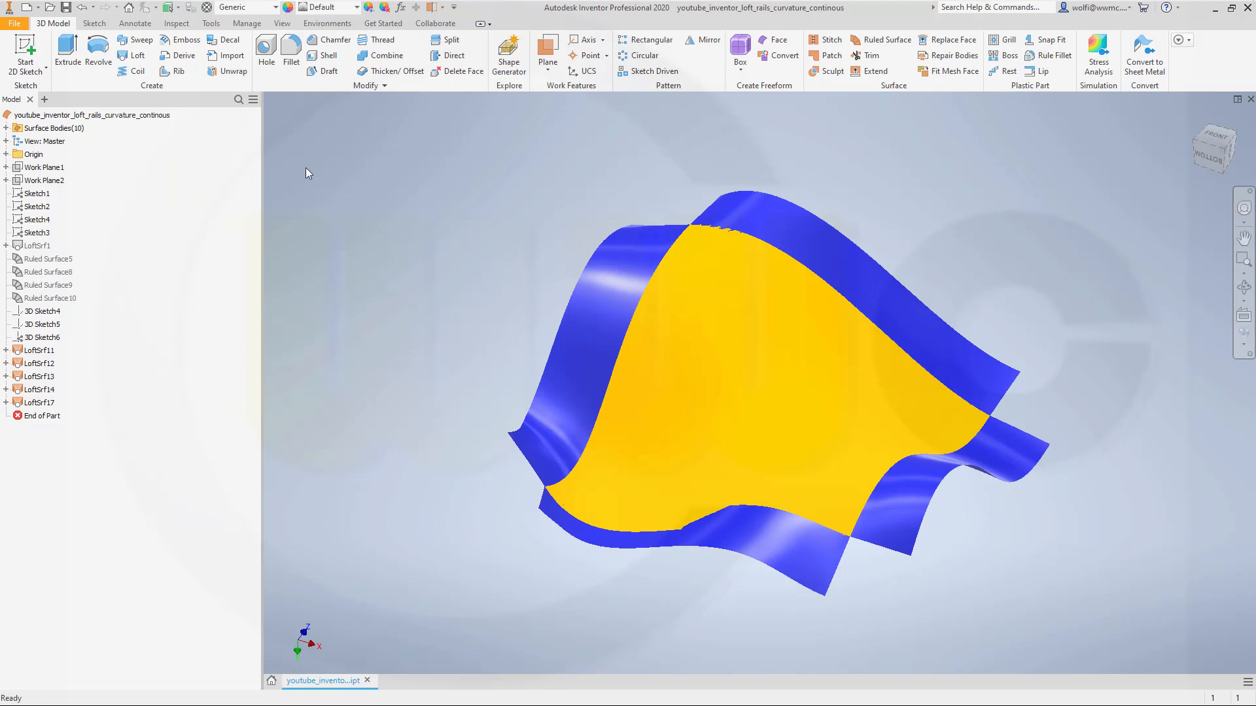
# - Reopen LoftSrf17's loft and review the Conditions of its two section edges
pyautogui.doubleClick(29, 403)
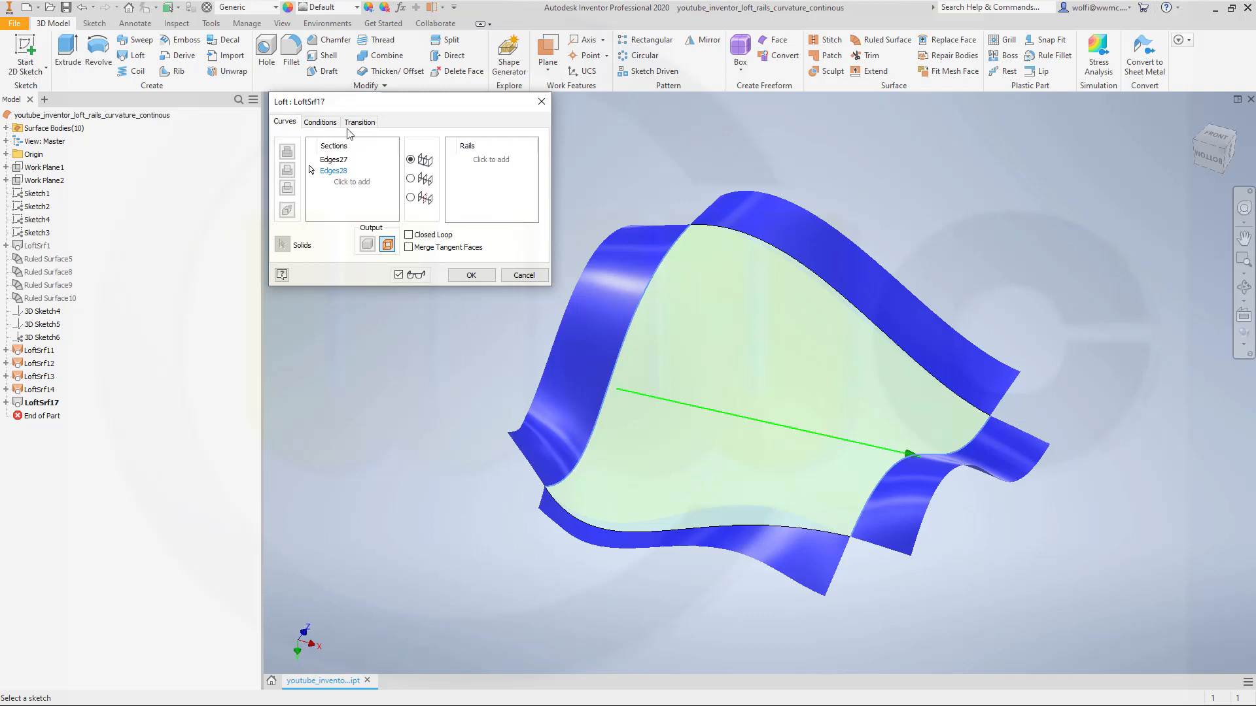
pyautogui.click(324, 124)
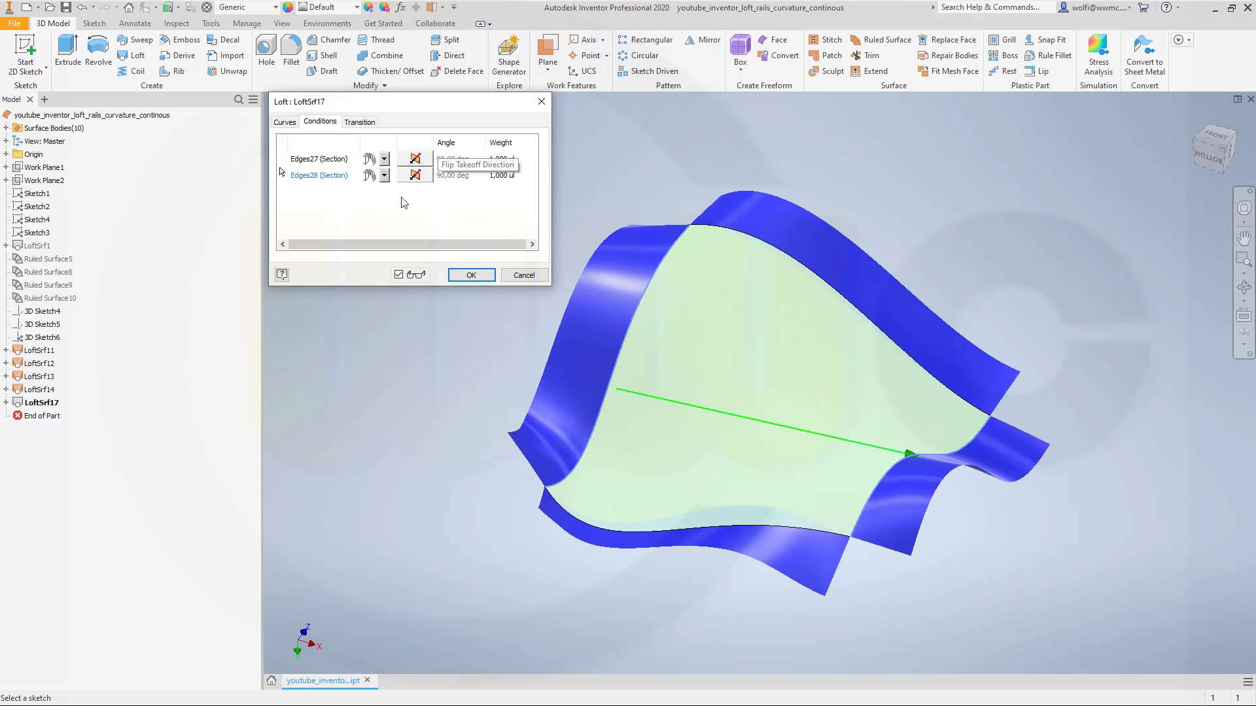
# - Add the upper and lower strip edges as rails on the Curves tab
pyautogui.click(287, 123)
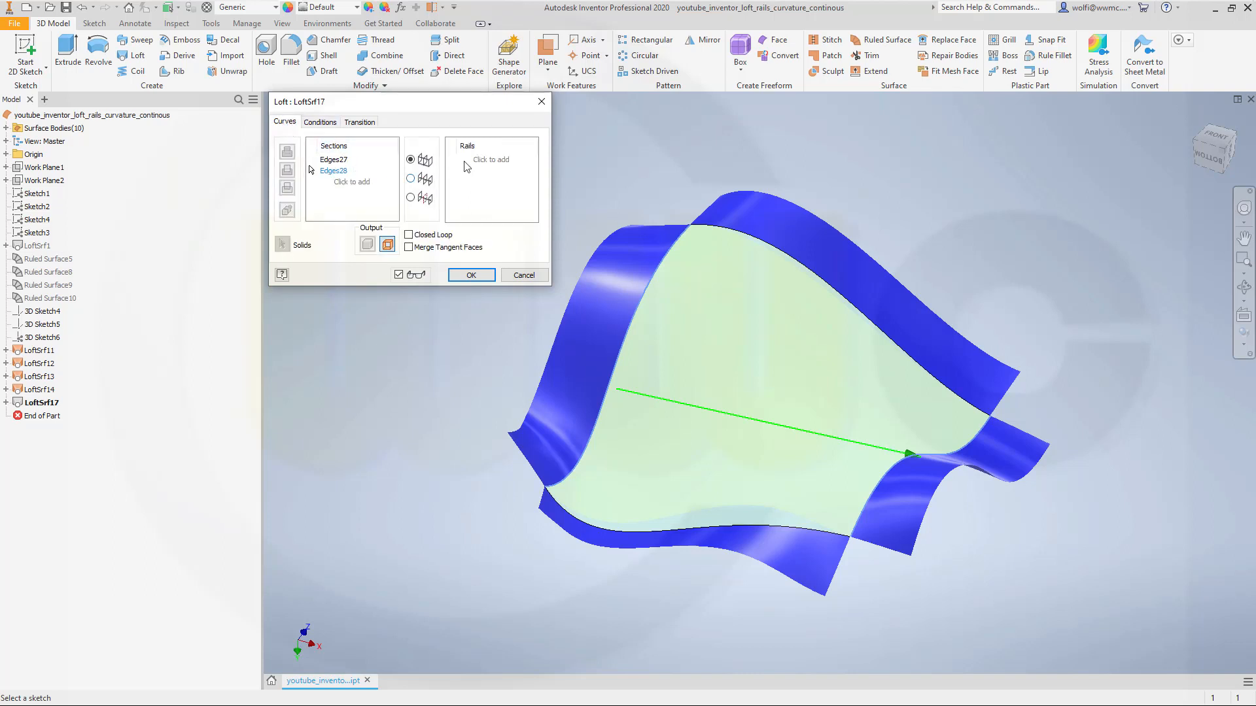
pyautogui.click(482, 161)
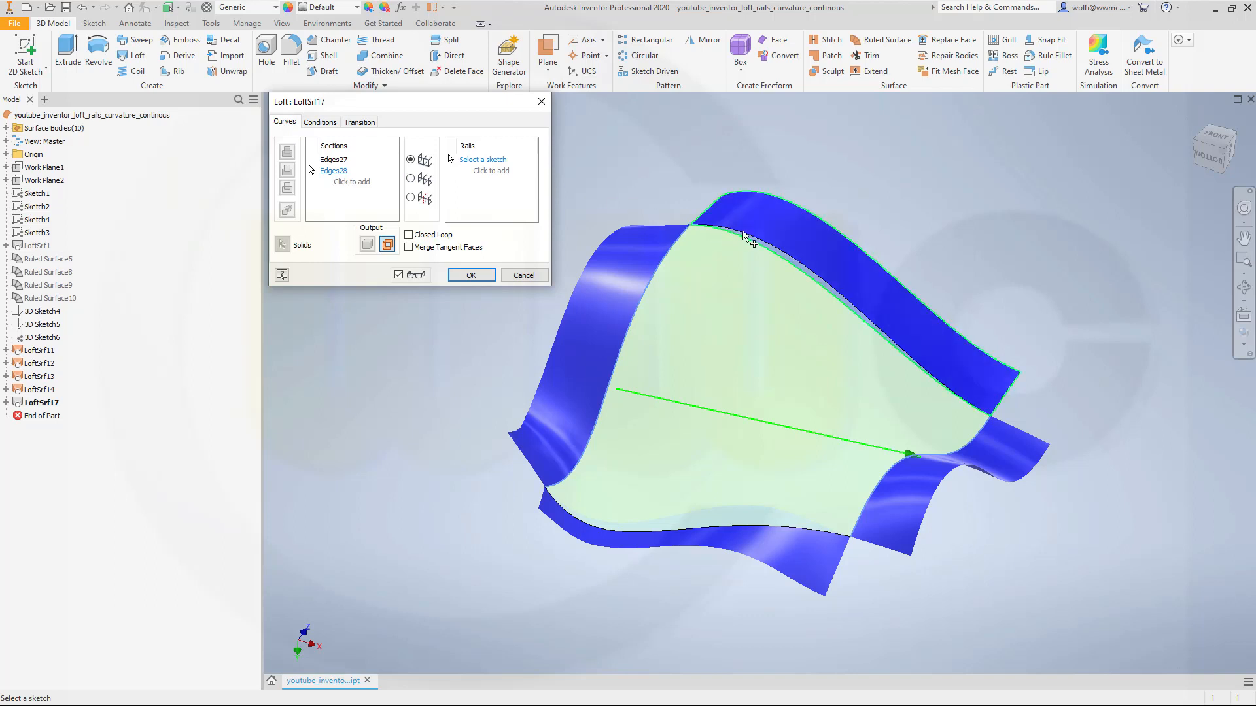
pyautogui.click(749, 247)
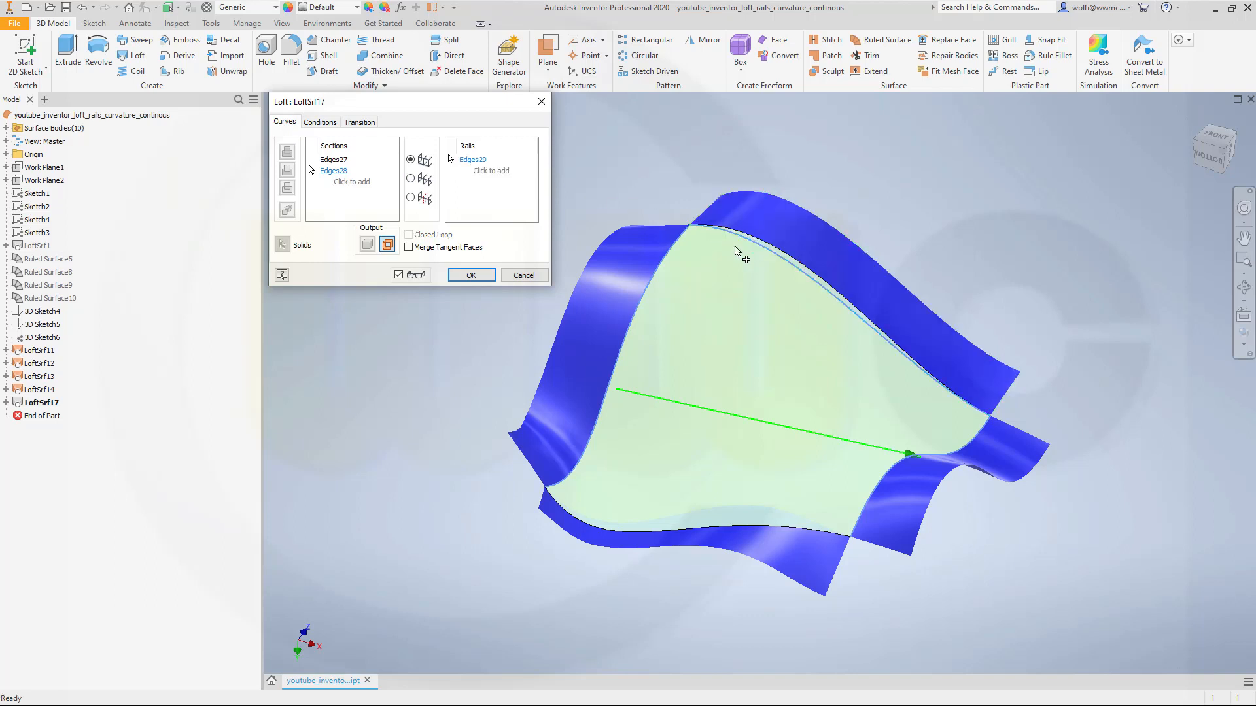
pyautogui.moveTo(784, 260); pyautogui.dragTo(860, 288, button='middle')
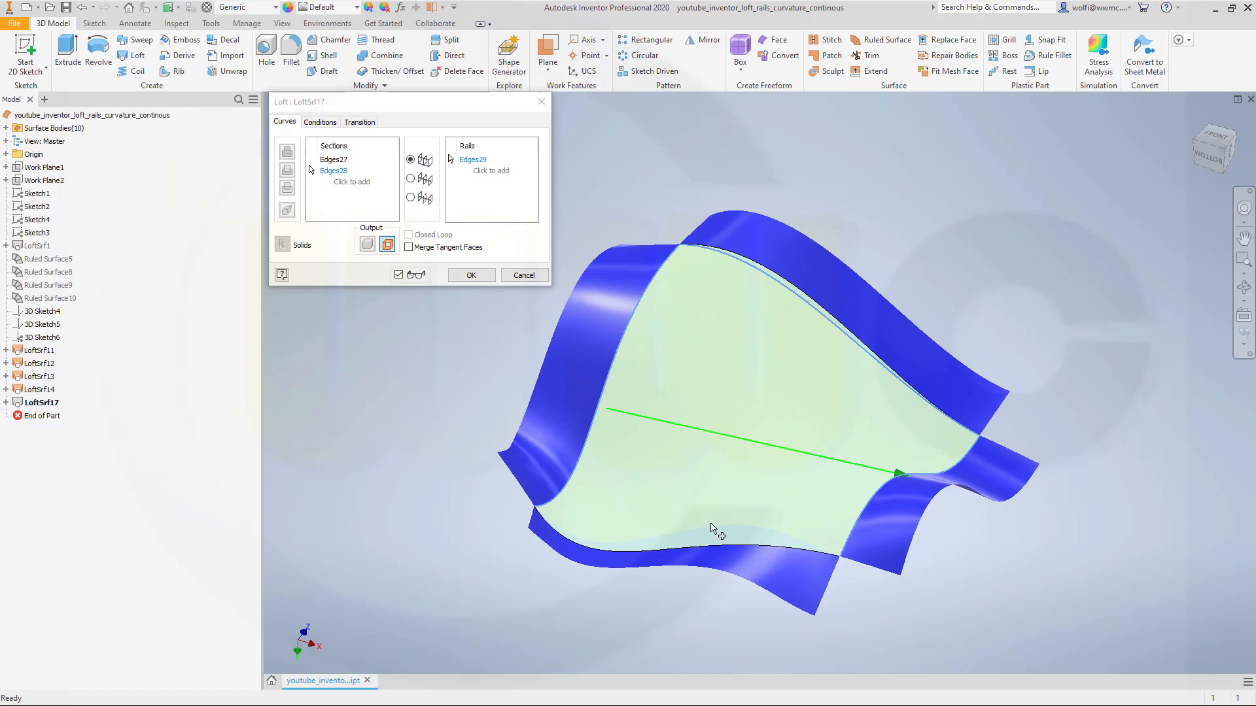
pyautogui.click(491, 174)
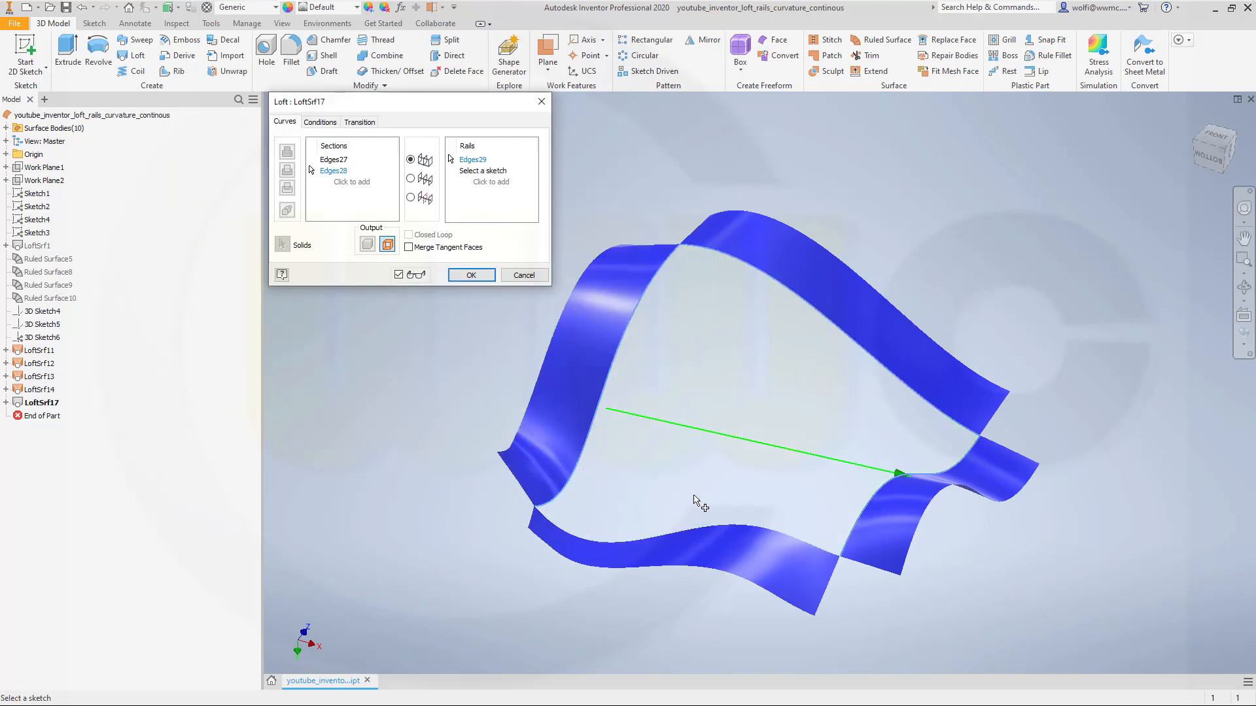
pyautogui.click(707, 525)
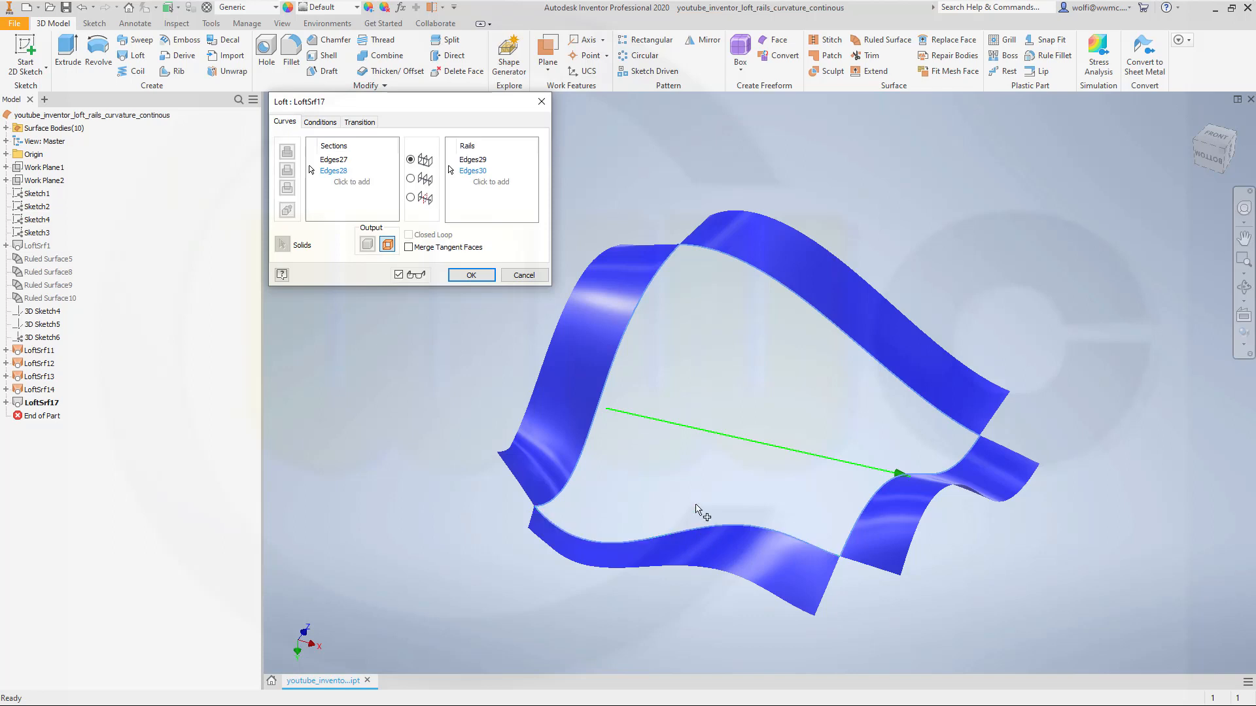
# - Apply the loft with both rails and inspect the patch filling the opening
pyautogui.moveTo(670, 467)
pyautogui.keyDown('shift'); pyautogui.mouseDown(button='middle')
pyautogui.moveTo(647, 462)
pyautogui.moveTo(644, 488)
pyautogui.moveTo(636, 469)
pyautogui.mouseUp(button='middle'); pyautogui.keyUp('shift')
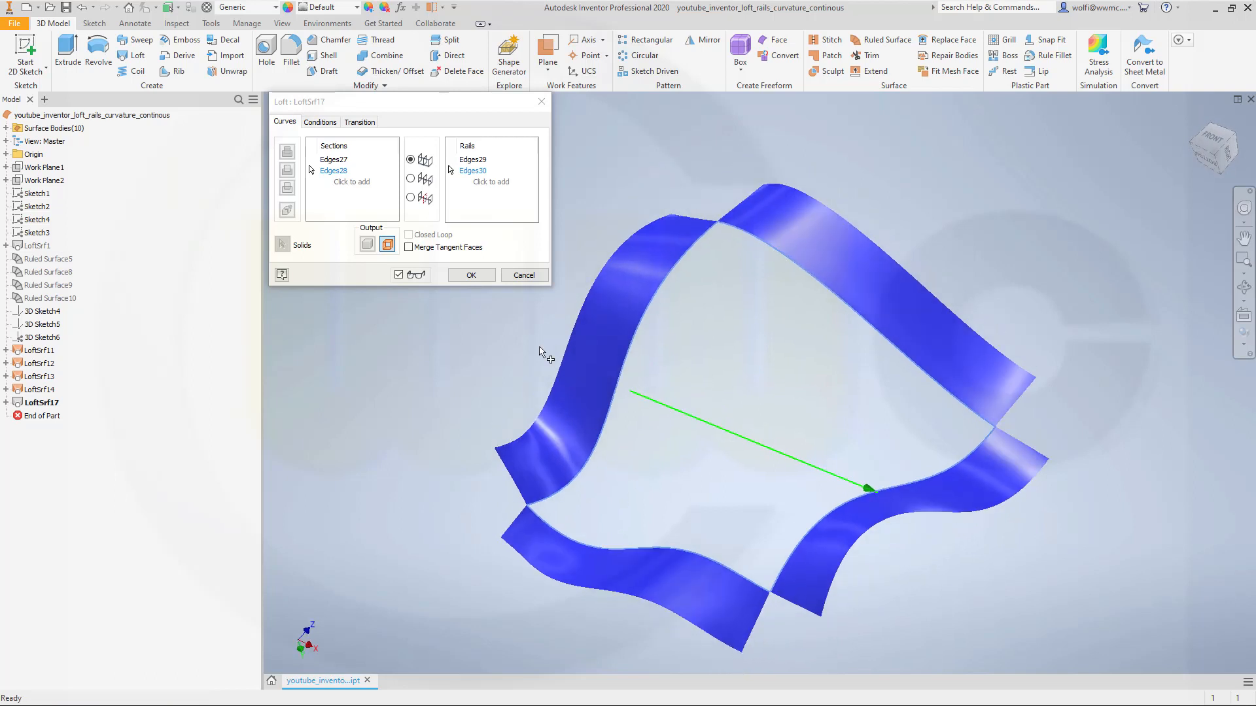
pyautogui.click(469, 276)
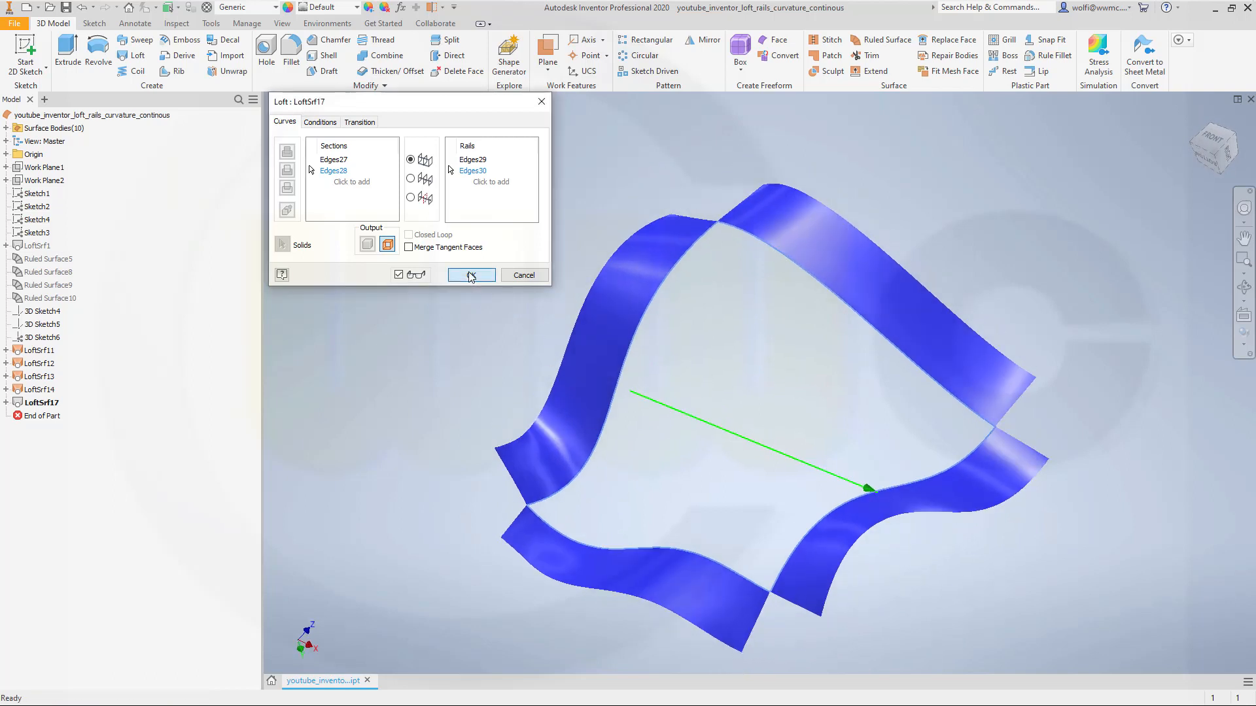
pyautogui.moveTo(612, 400)
pyautogui.keyDown('shift'); pyautogui.mouseDown(button='middle')
pyautogui.moveTo(639, 317)
pyautogui.moveTo(628, 378)
pyautogui.mouseUp(button='middle'); pyautogui.keyUp('shift')
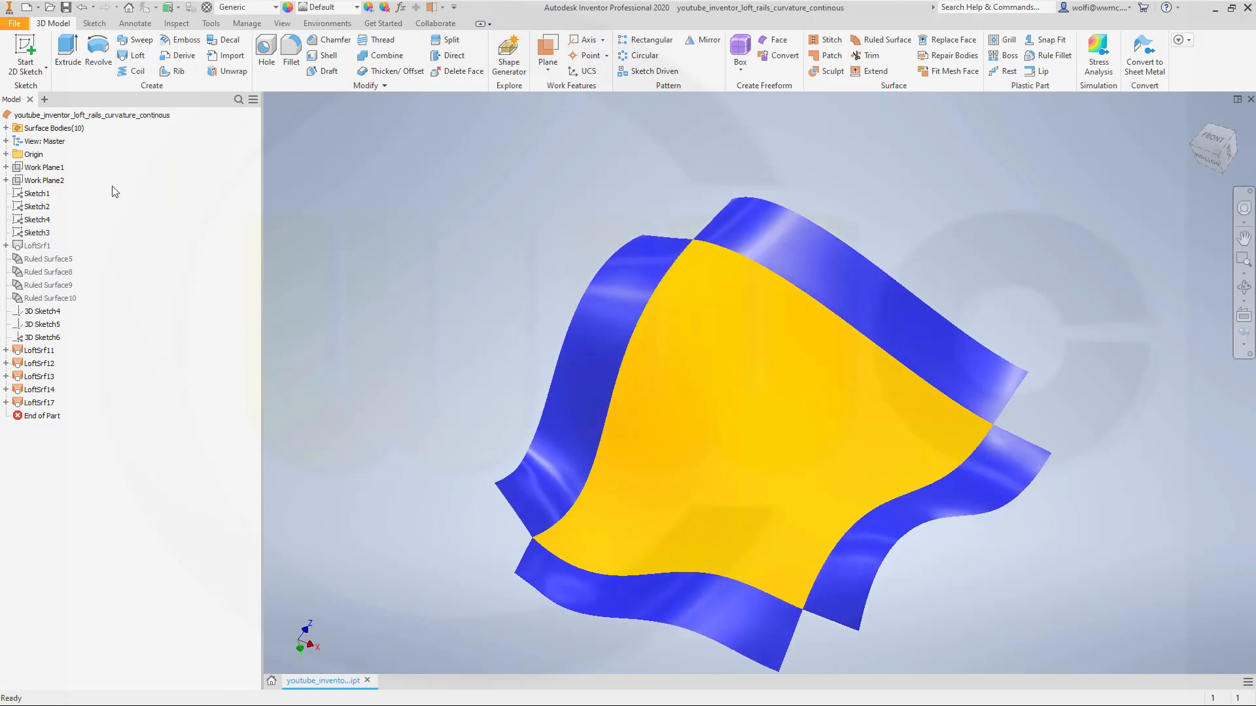
# - Edit LoftSrf17 and set both rail edges (Edges29, Edges30) to Smooth (G2) Condition
pyautogui.doubleClick(34, 403)
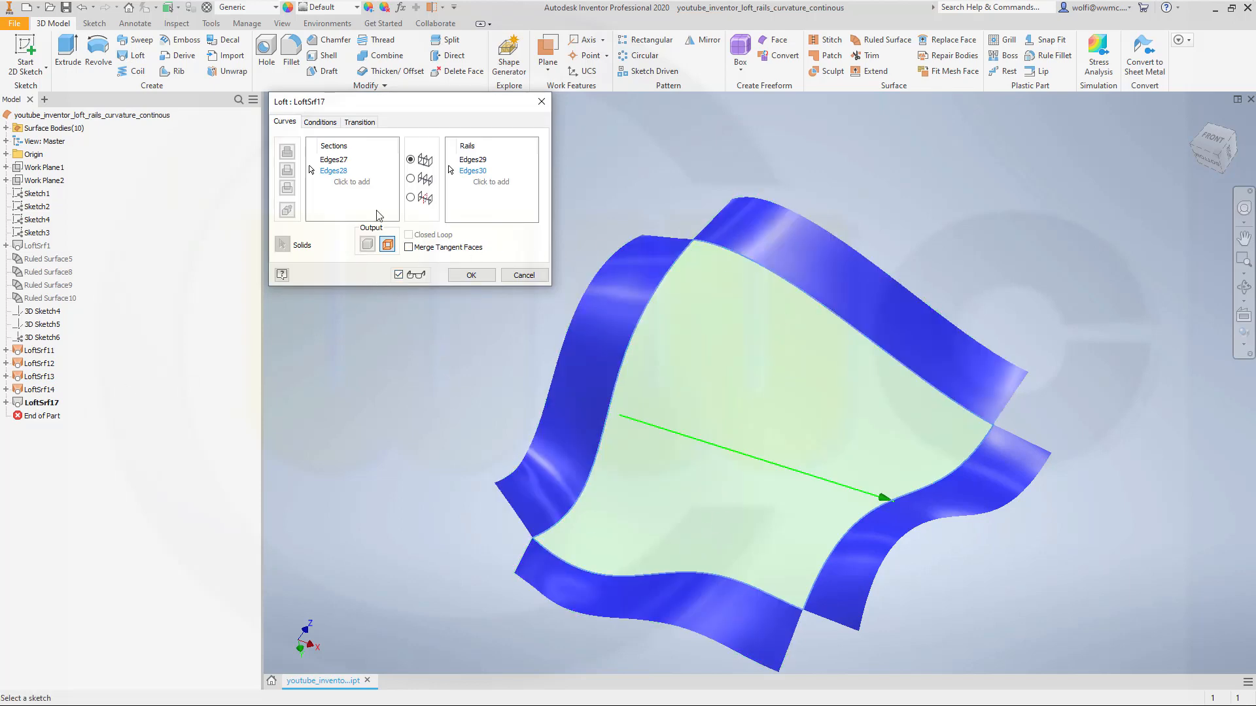
pyautogui.click(321, 122)
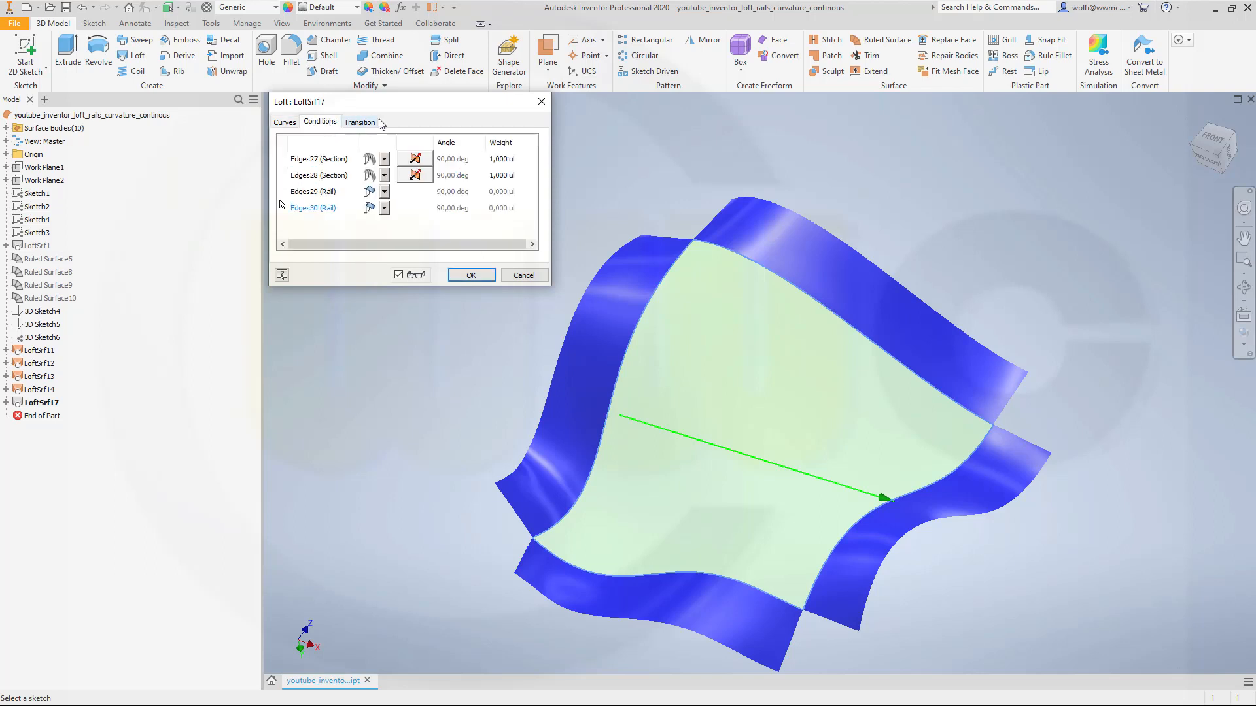
pyautogui.click(386, 192)
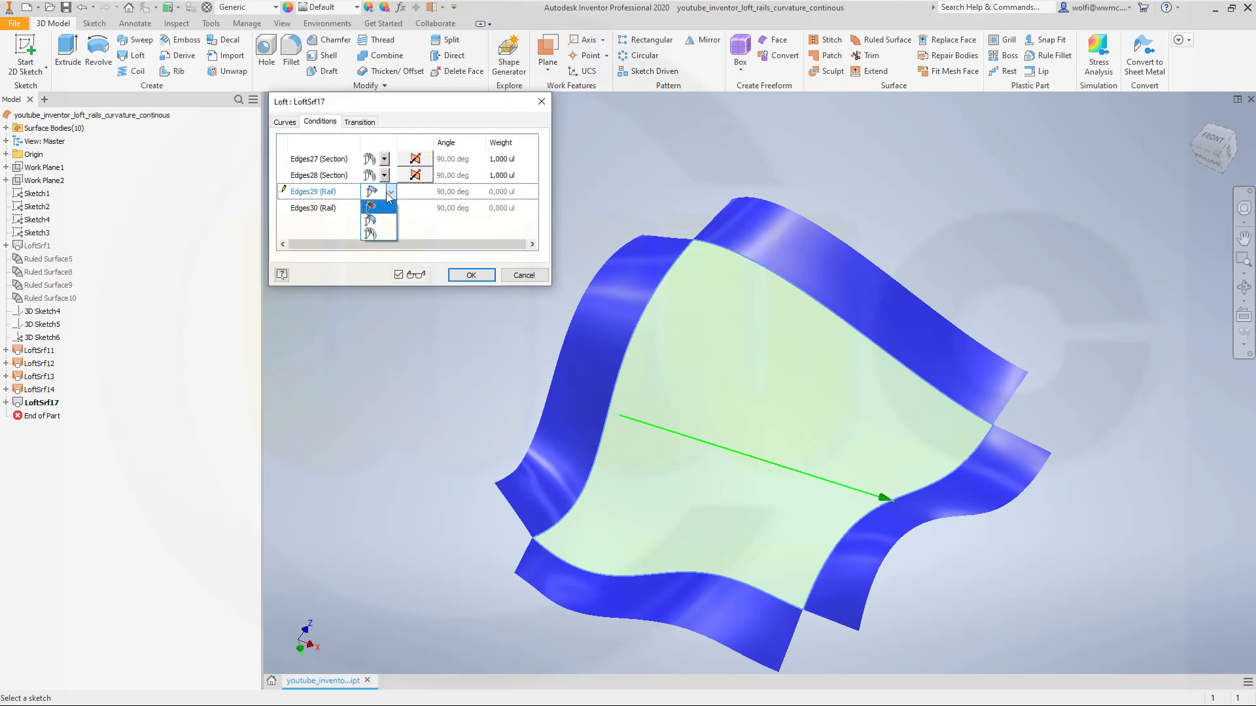
pyautogui.click(386, 208)
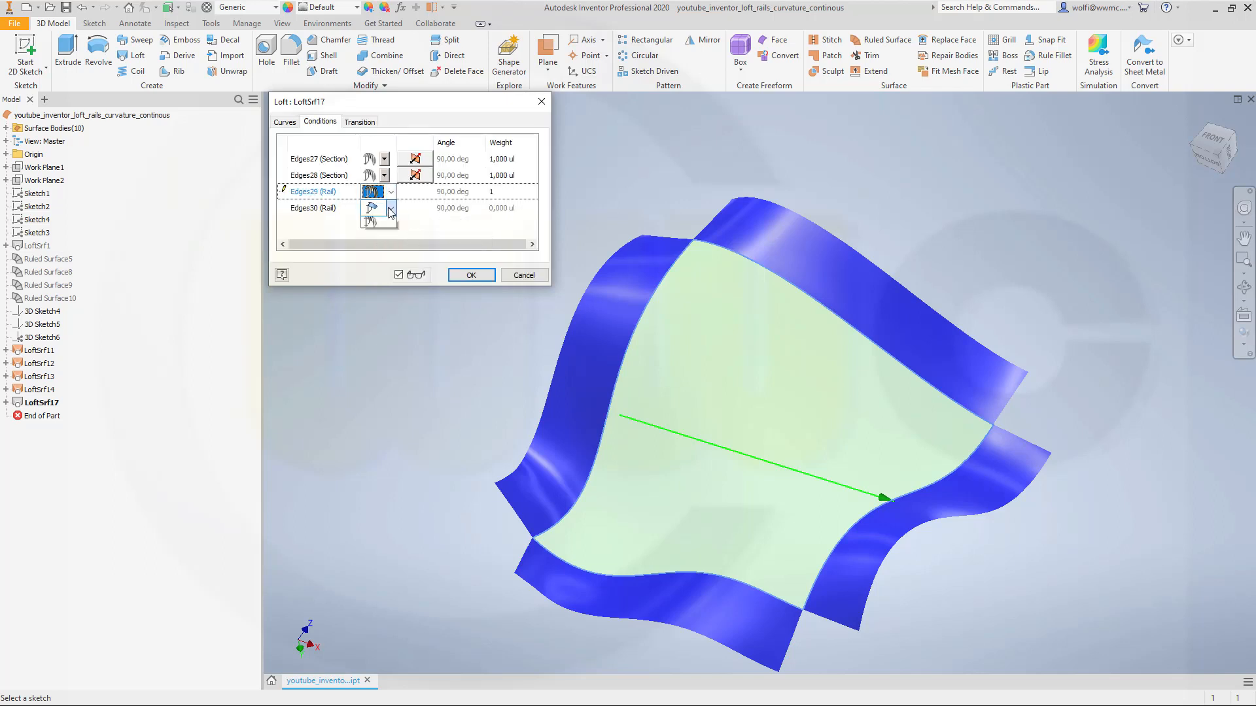
pyautogui.click(382, 261)
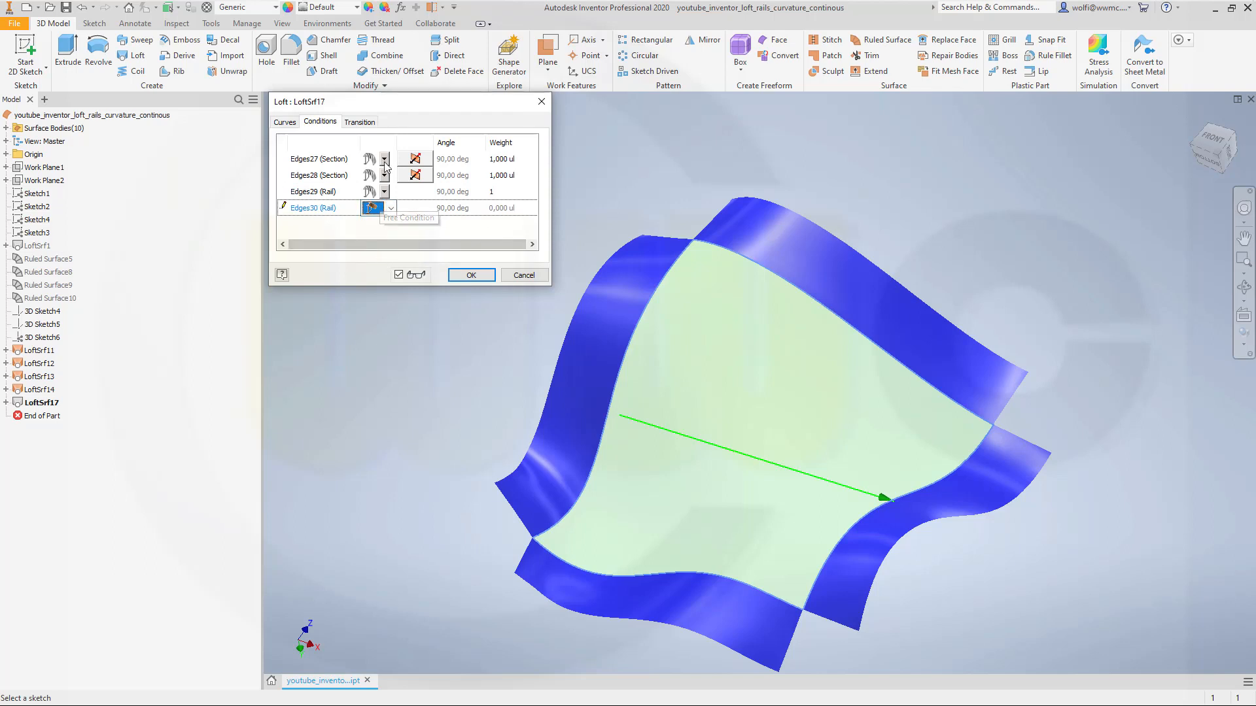
pyautogui.click(459, 276)
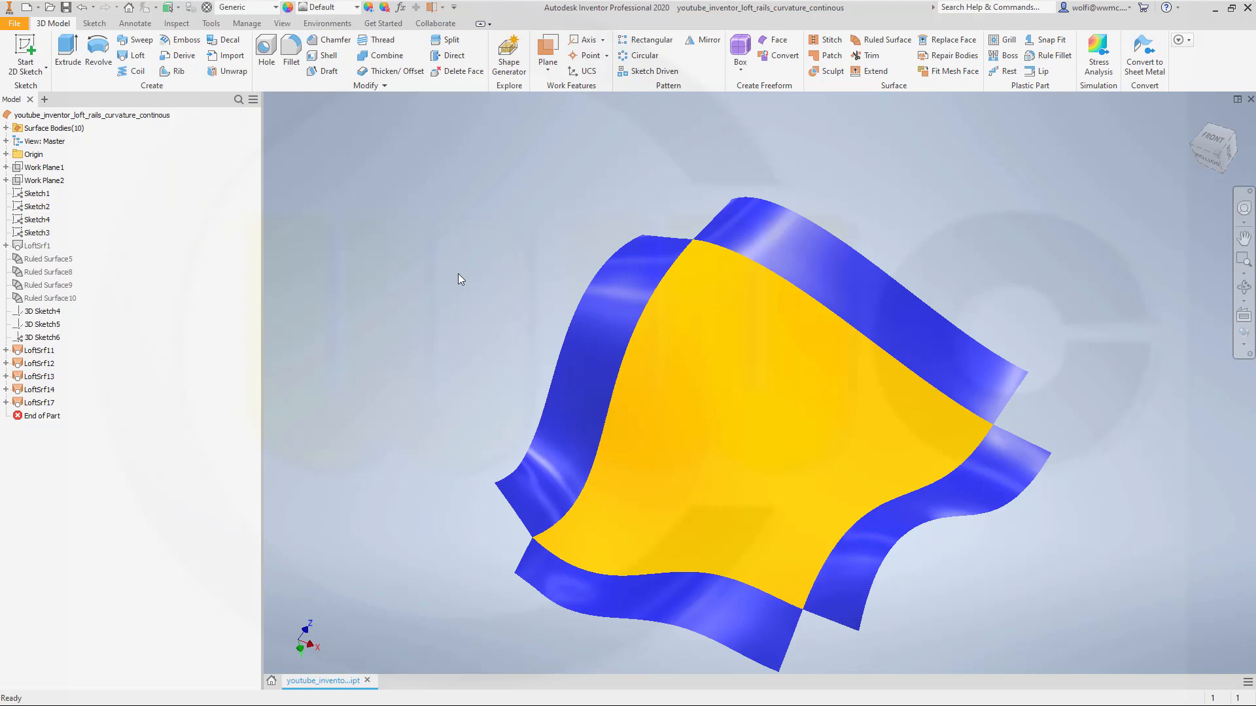
pyautogui.moveTo(560, 350)
pyautogui.keyDown('shift'); pyautogui.mouseDown(button='middle')
pyautogui.moveTo(563, 286)
pyautogui.moveTo(560, 325)
pyautogui.moveTo(582, 340)
pyautogui.moveTo(622, 331)
pyautogui.moveTo(603, 314)
pyautogui.moveTo(580, 340)
pyautogui.mouseUp(button='middle'); pyautogui.keyUp('shift')
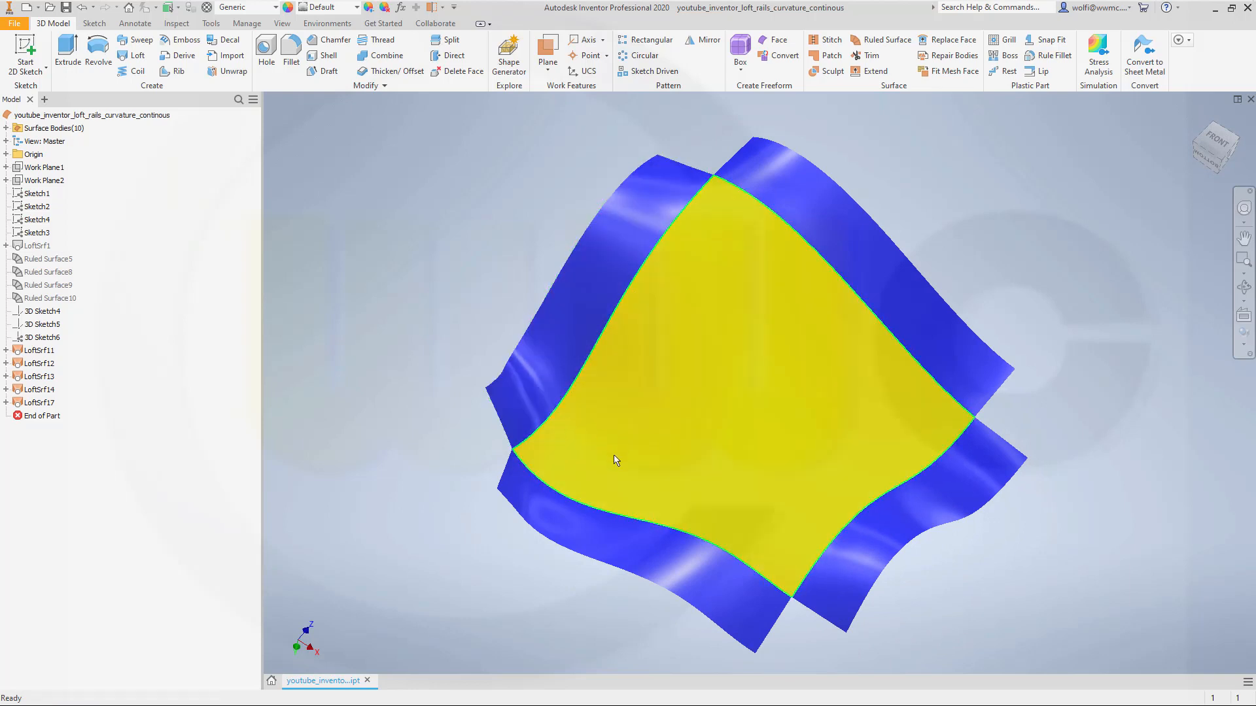
pyautogui.moveTo(666, 450)
pyautogui.keyDown('shift'); pyautogui.mouseDown(button='middle')
pyautogui.moveTo(619, 408)
pyautogui.moveTo(603, 426)
pyautogui.moveTo(602, 519)
pyautogui.moveTo(621, 386)
pyautogui.moveTo(631, 422)
pyautogui.moveTo(668, 462)
pyautogui.moveTo(627, 415)
pyautogui.moveTo(623, 447)
pyautogui.moveTo(597, 390)
pyautogui.moveTo(591, 415)
pyautogui.mouseUp(button='middle'); pyautogui.keyUp('shift')
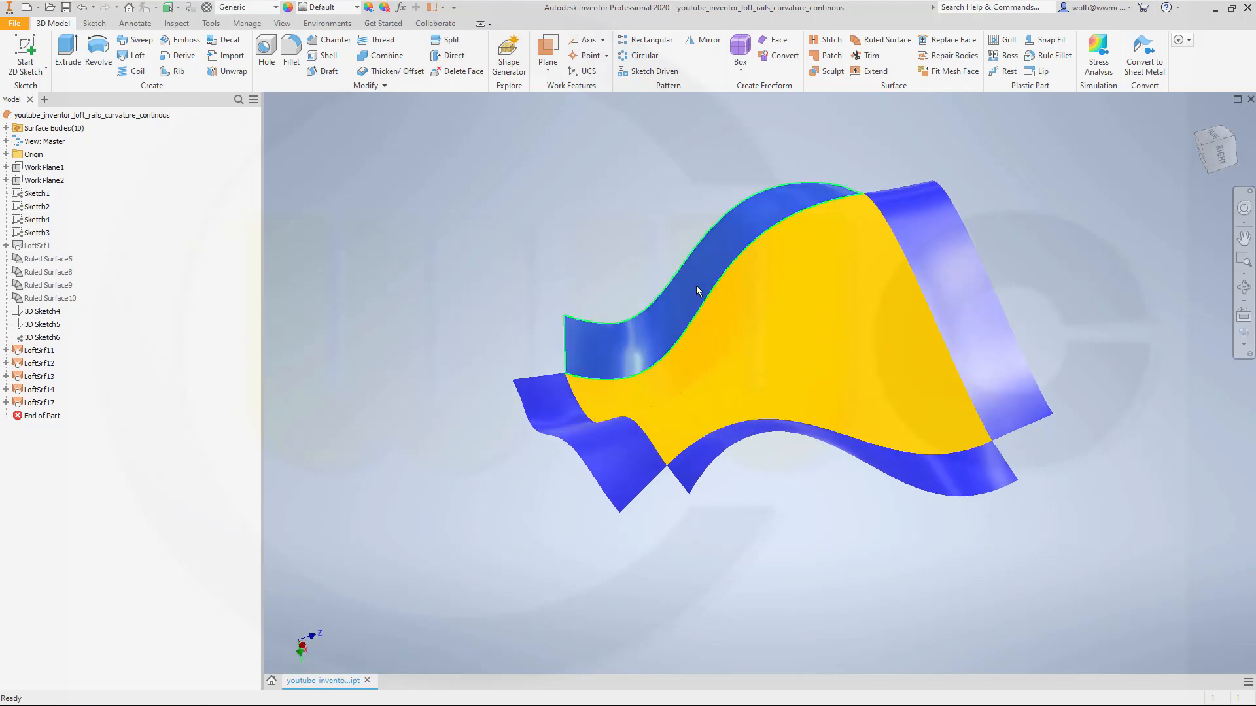
pyautogui.scroll(-2, 696, 285)
pyautogui.scroll(3, 703, 262)
pyautogui.moveTo(731, 312)
pyautogui.keyDown('shift'); pyautogui.mouseDown(button='middle')
pyautogui.moveTo(759, 411)
pyautogui.moveTo(751, 357)
pyautogui.mouseUp(button='middle'); pyautogui.keyUp('shift')
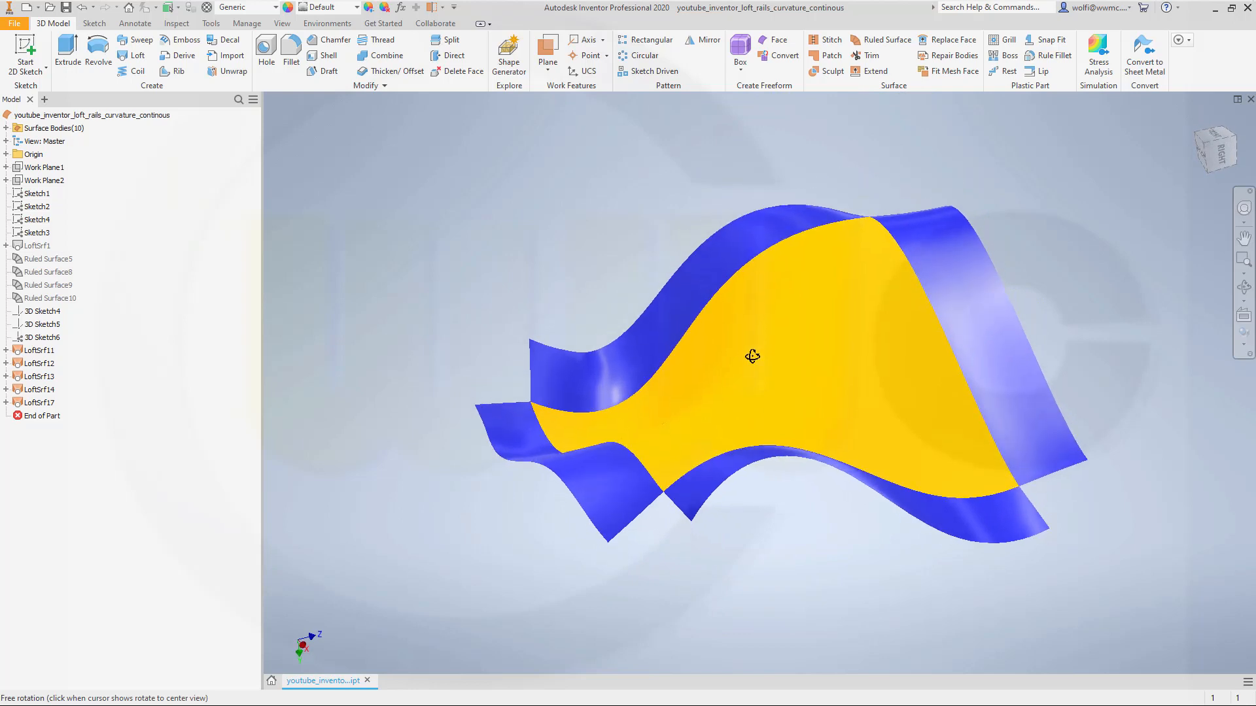
pyautogui.moveTo(752, 356)
pyautogui.keyDown('shift'); pyautogui.mouseDown(button='middle')
pyautogui.moveTo(760, 395)
pyautogui.moveTo(757, 360)
pyautogui.moveTo(716, 337)
pyautogui.moveTo(762, 342)
pyautogui.moveTo(784, 383)
pyautogui.moveTo(755, 361)
pyautogui.mouseUp(button='middle'); pyautogui.keyUp('shift')
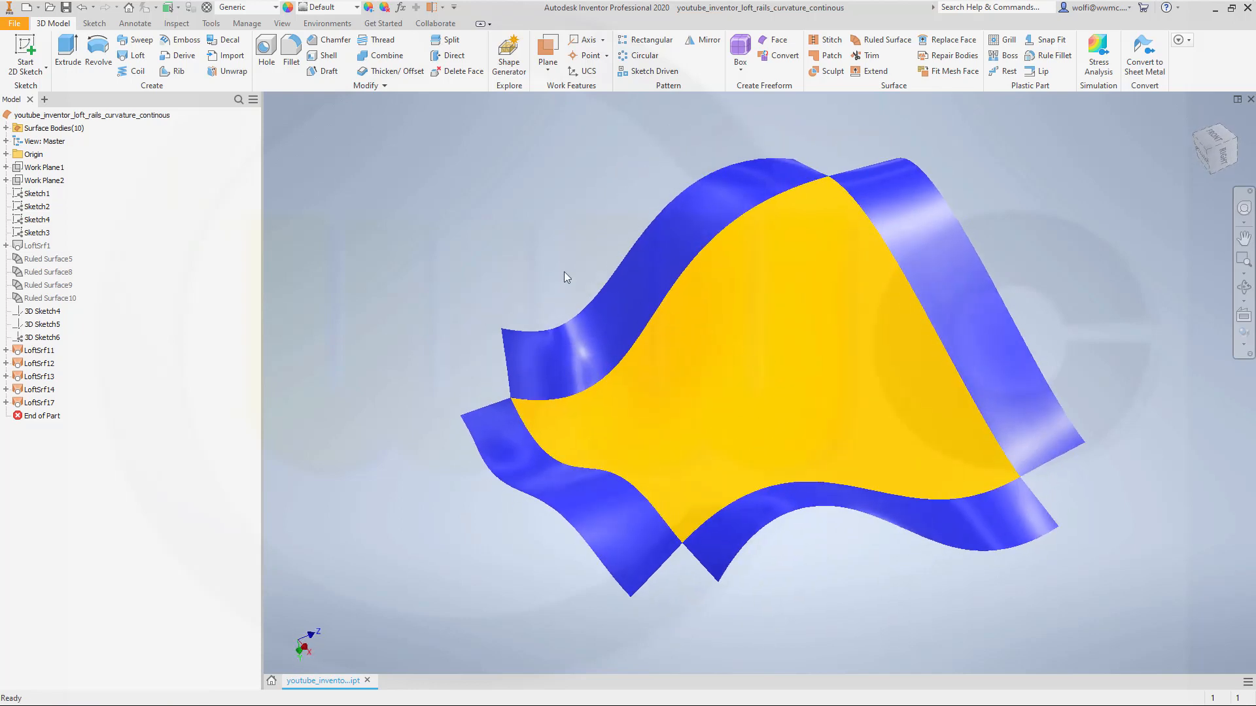